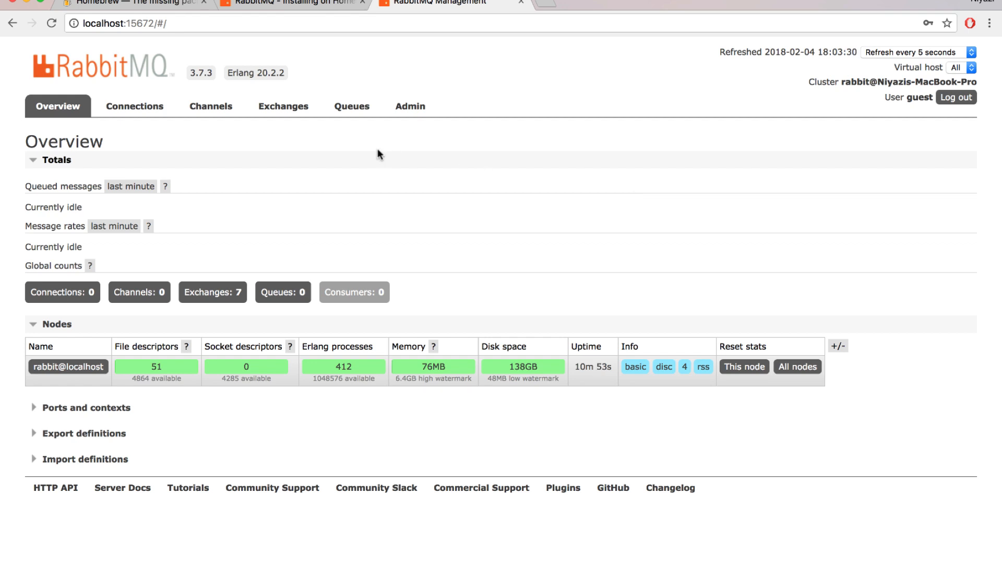
Start a new exchange definition and name it TestExchange.
left_click(290, 110)
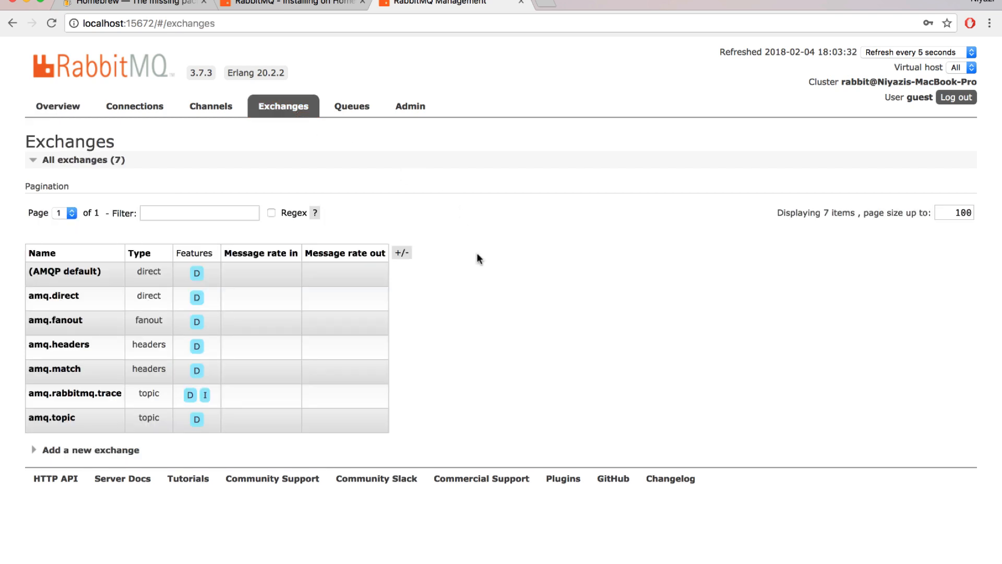
left_click(118, 452)
scroll(200, 477, "down", 3)
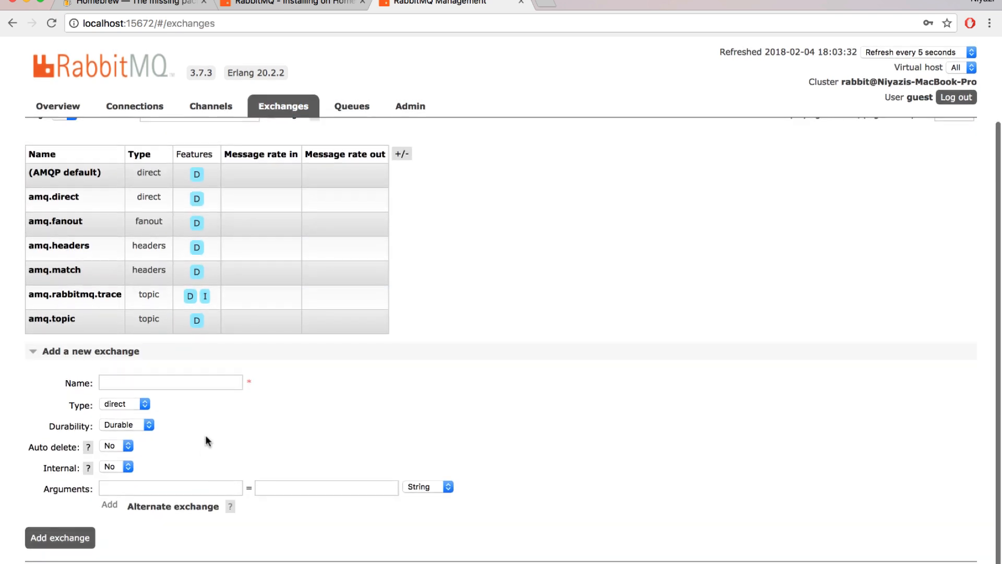
left_click(206, 384)
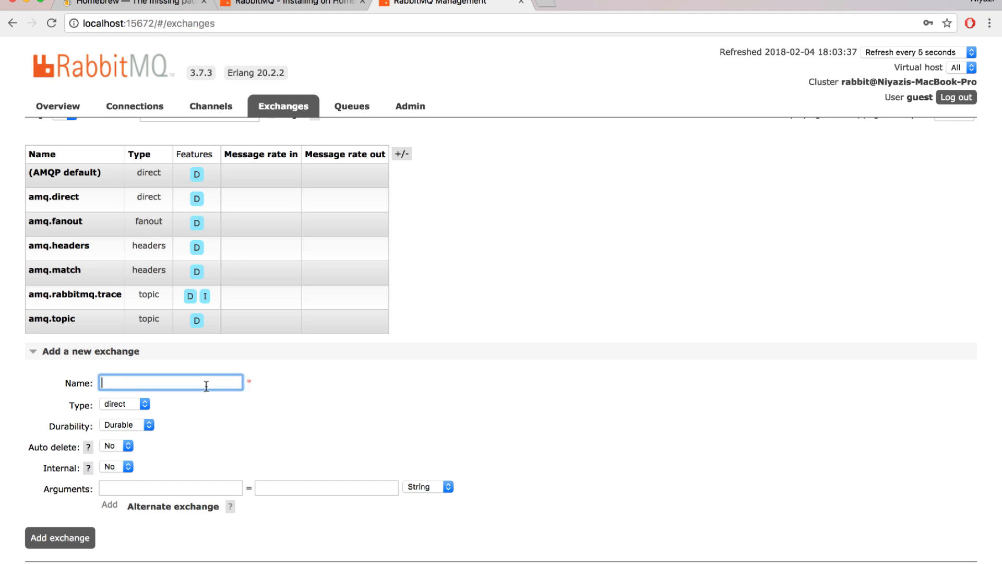
type("TestExchange")
Keep the new exchange's type direct, durability Durable and internal No, leave its arguments empty, and add it.
left_click(129, 404)
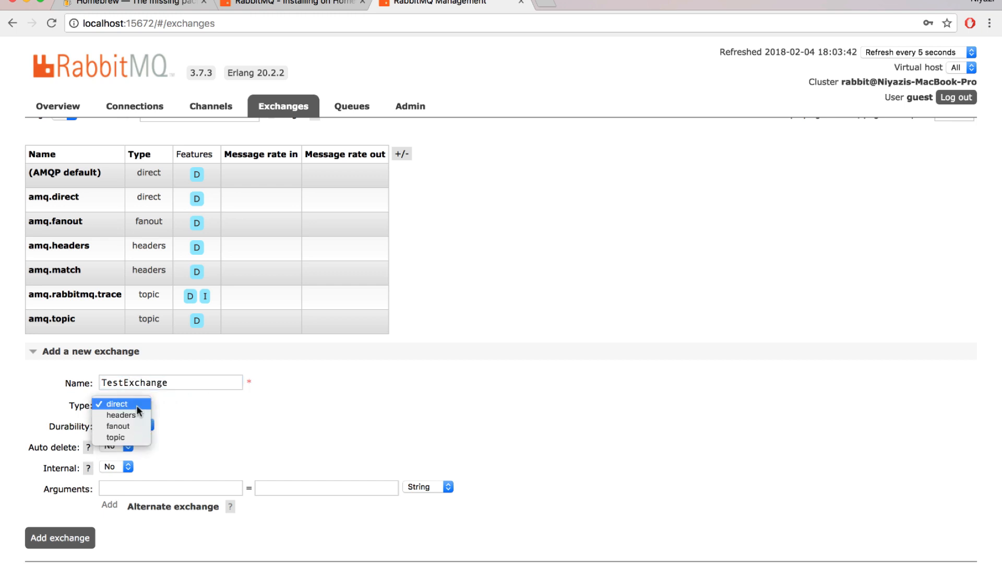
left_click(136, 404)
left_click(151, 426)
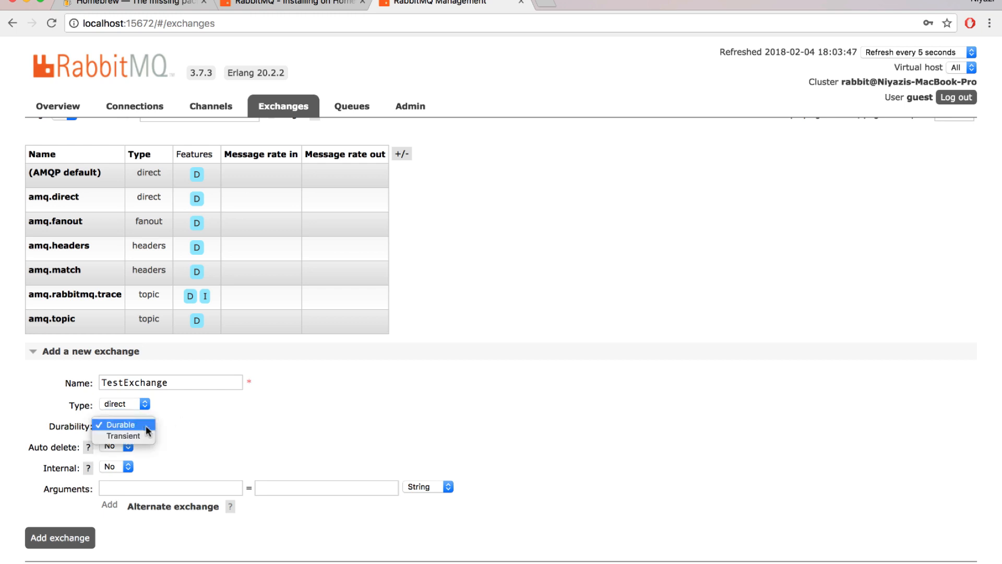
left_click(213, 416)
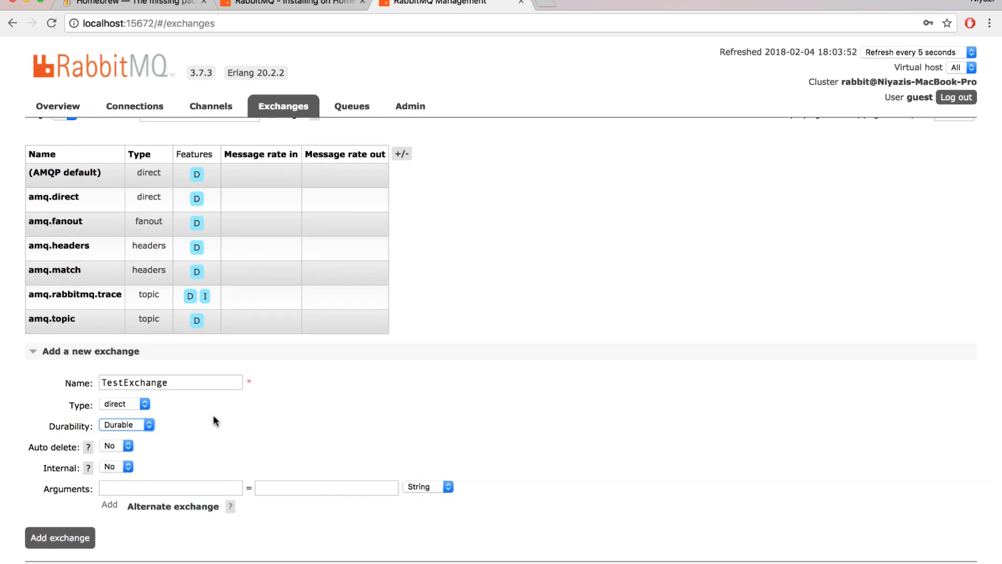
left_click(214, 417)
left_click(123, 468)
left_click(119, 466)
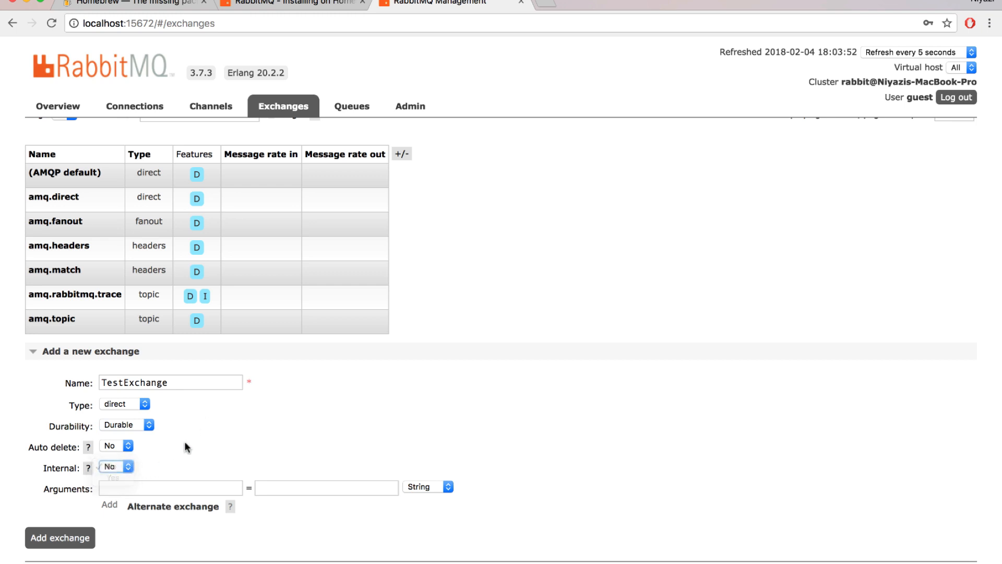
left_click(187, 494)
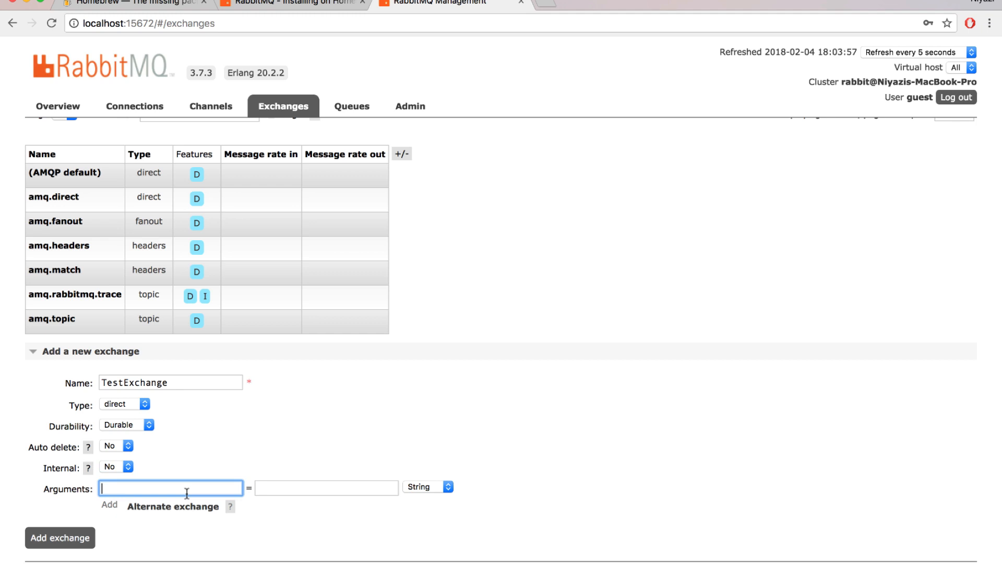
left_click(264, 453)
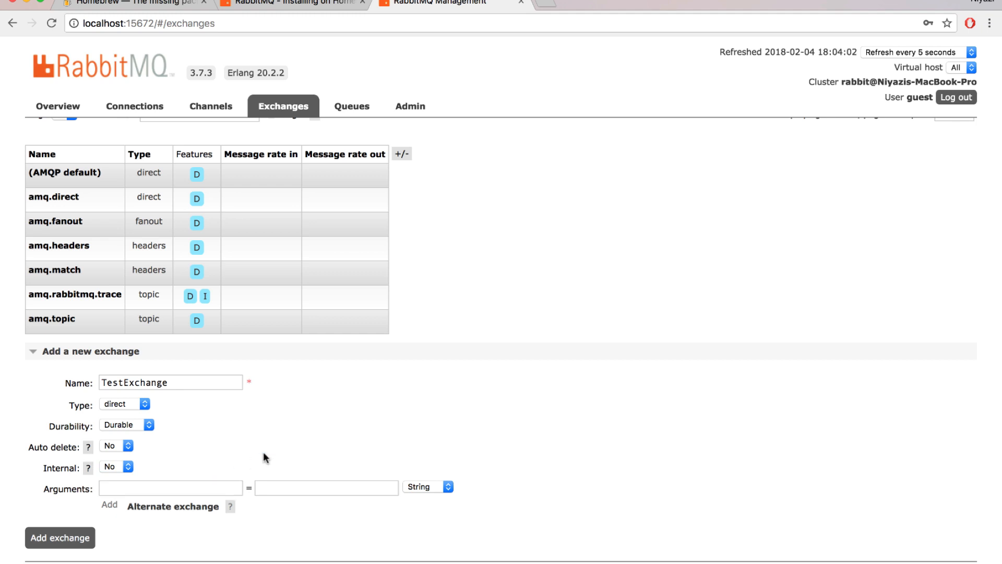
left_click(62, 543)
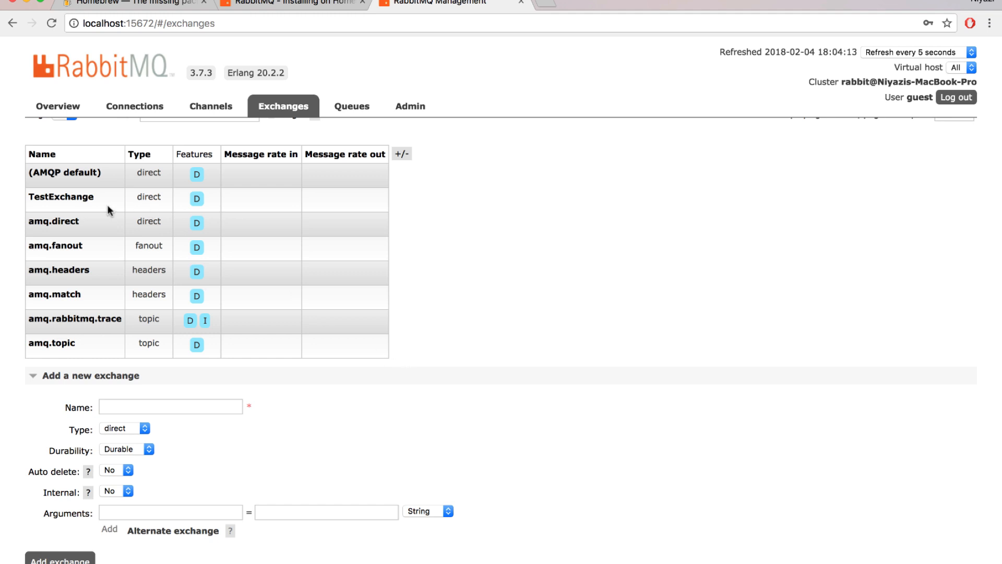
Open TestExchange and examine its bindings, message publishing and deletion sections.
left_click(76, 197)
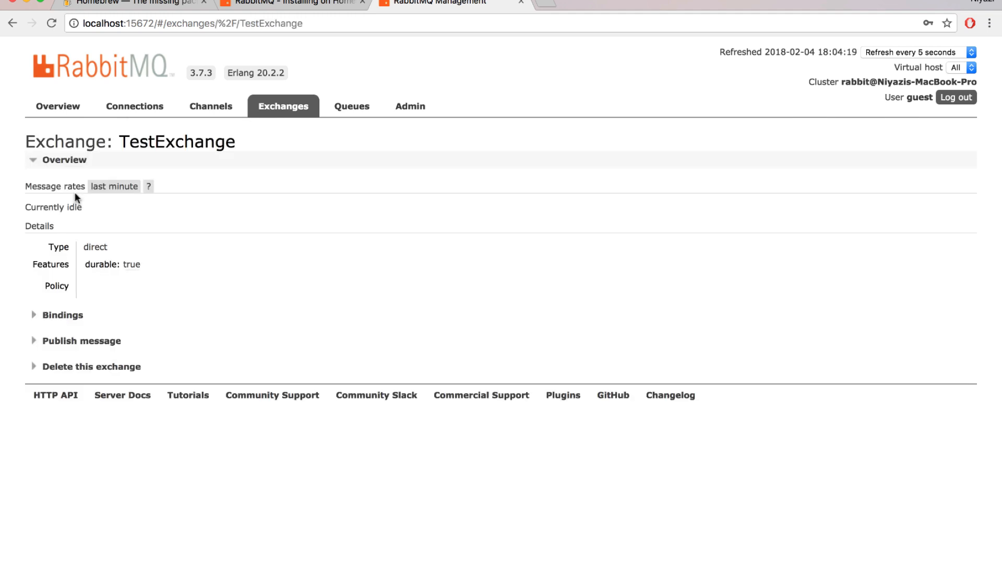
left_click(65, 315)
scroll(192, 347, "down", 1)
scroll(193, 349, "down", 1)
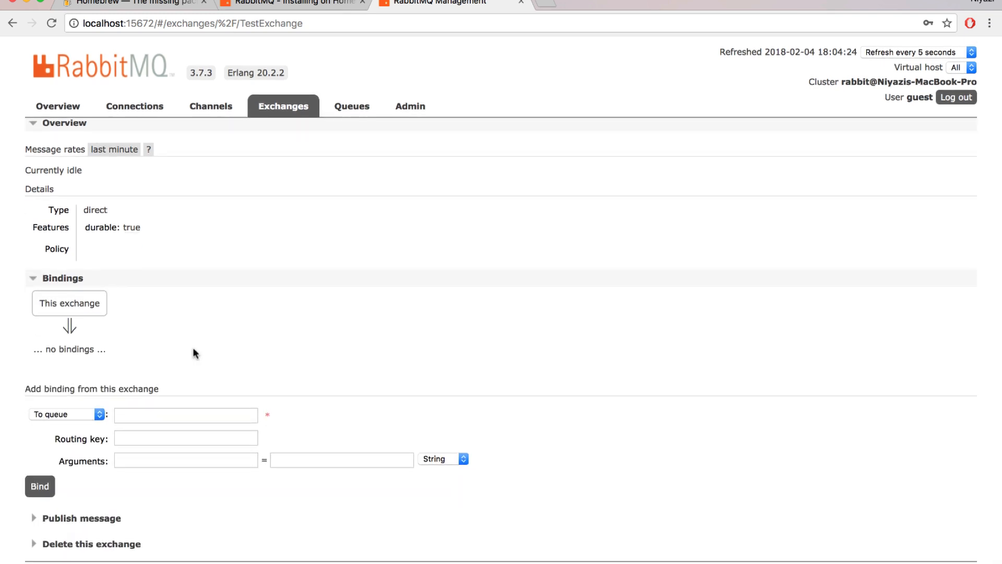
left_click(92, 518)
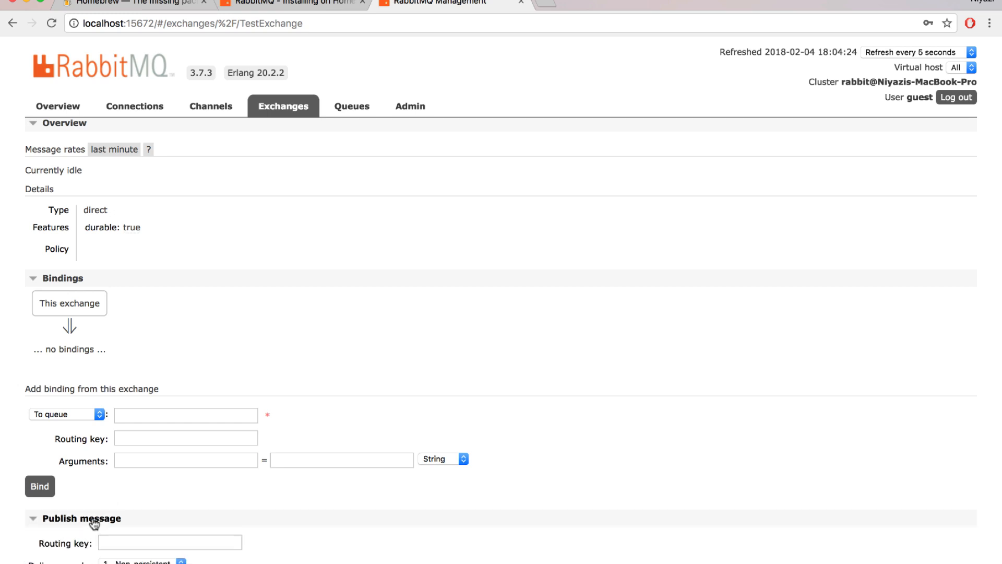
scroll(273, 463, "down", 5)
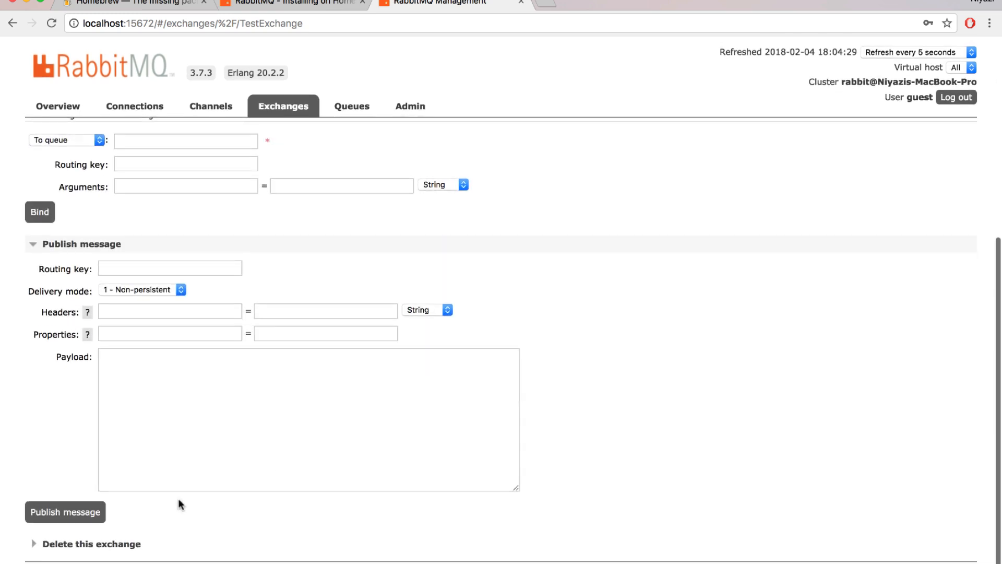
left_click(101, 545)
scroll(421, 486, "down", 2)
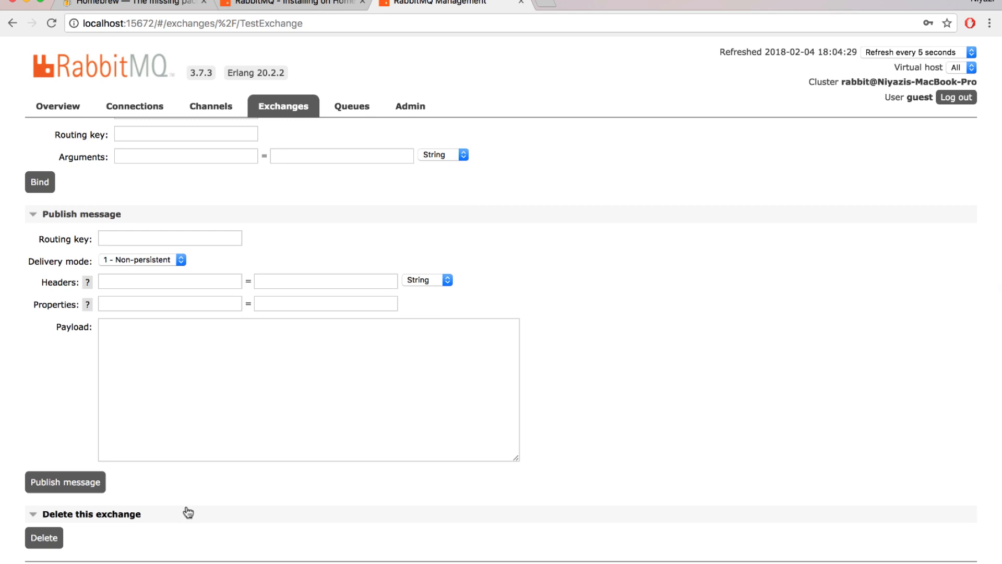
scroll(188, 513, "up", 10)
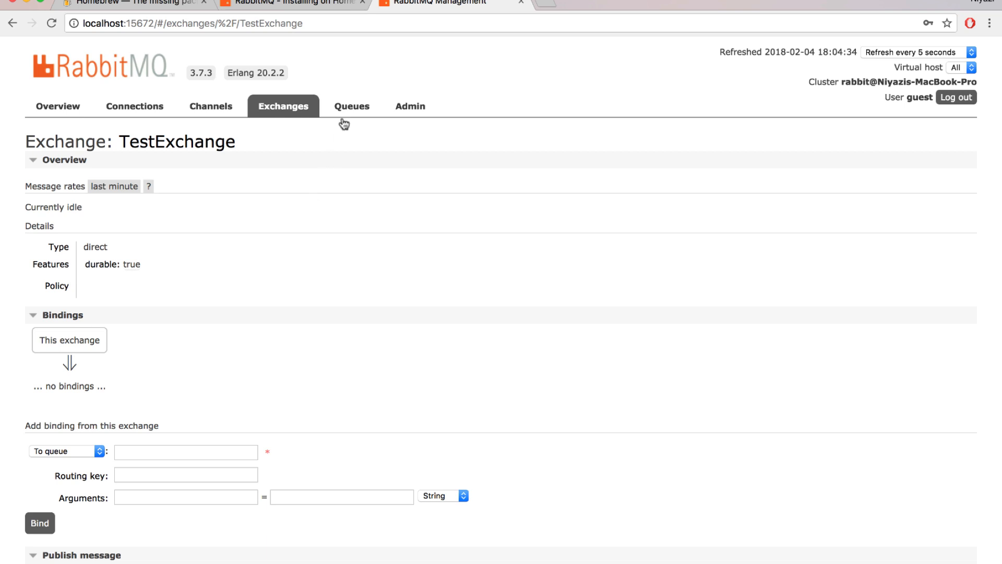
Add a new queue named TestQueue with durability set to Durable.
left_click(354, 107)
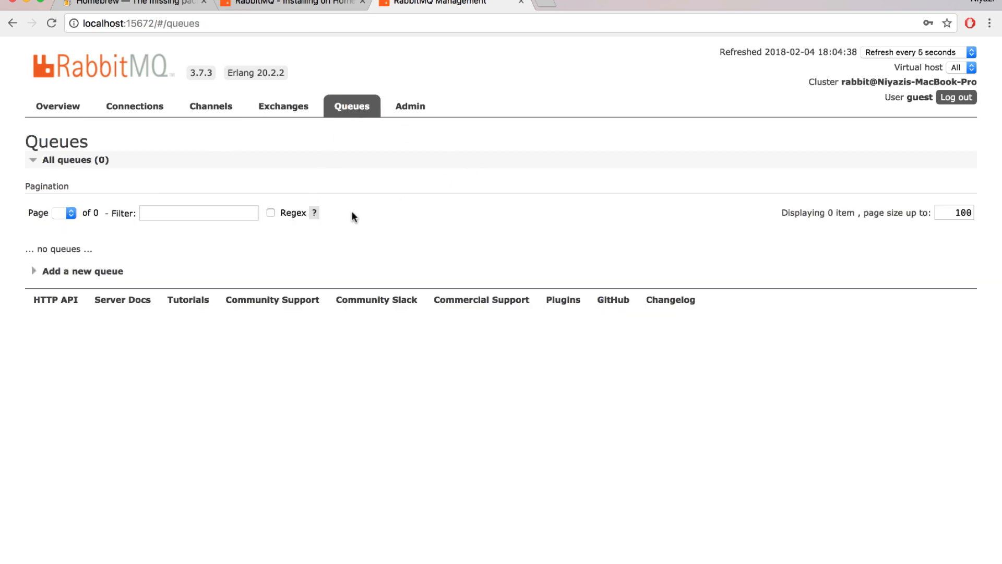
left_click(55, 273)
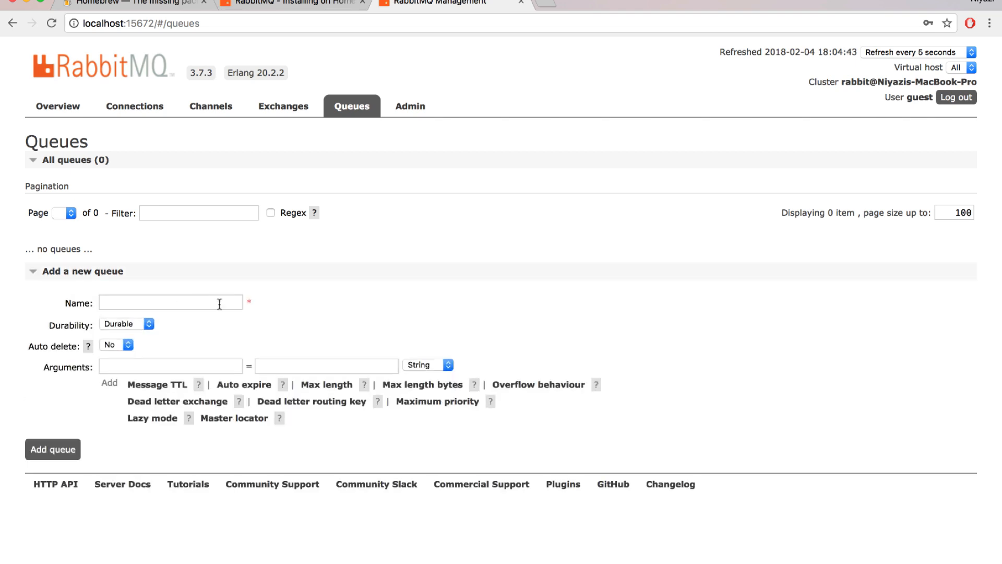
left_click(219, 304)
type("Te")
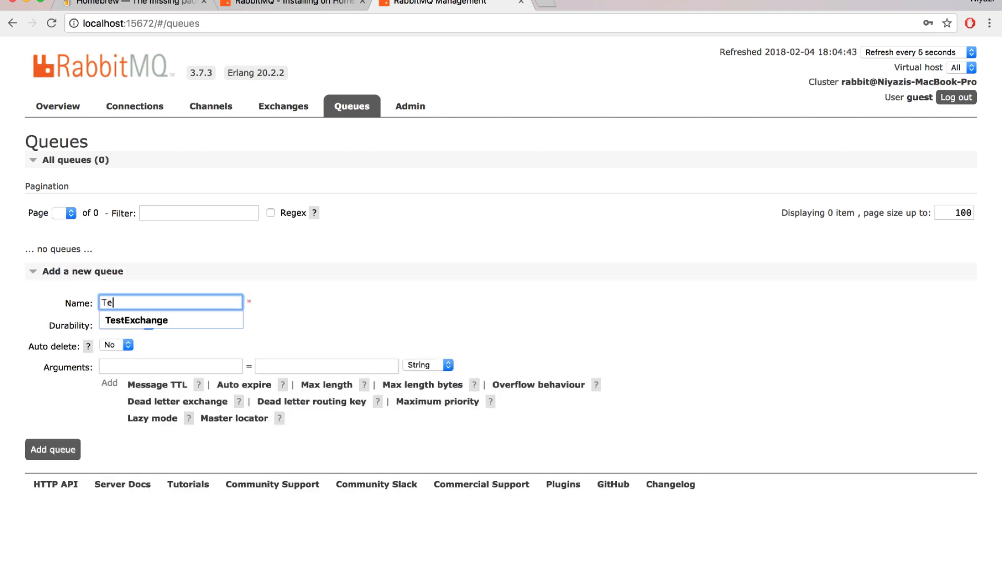
type("stQueue")
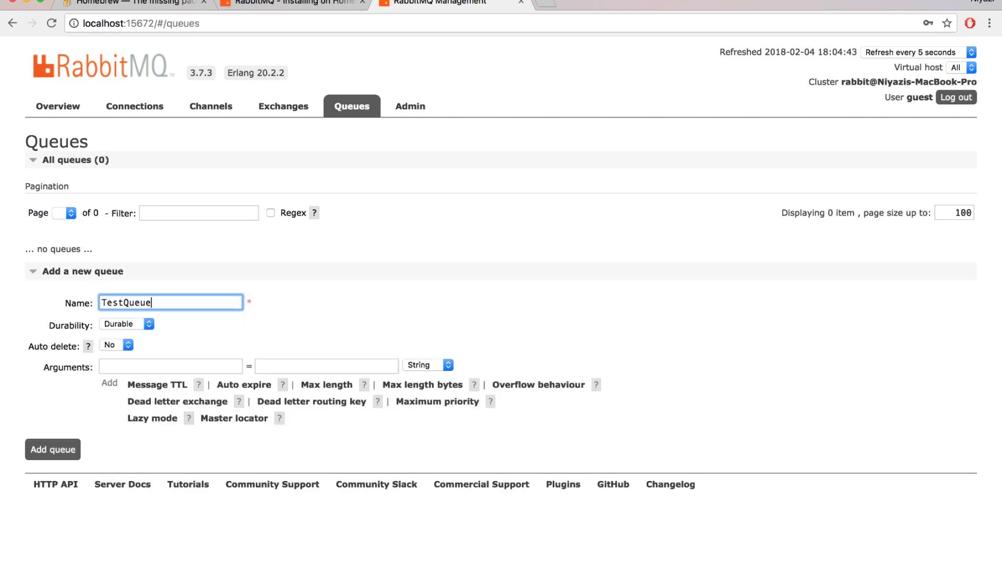
left_click(315, 319)
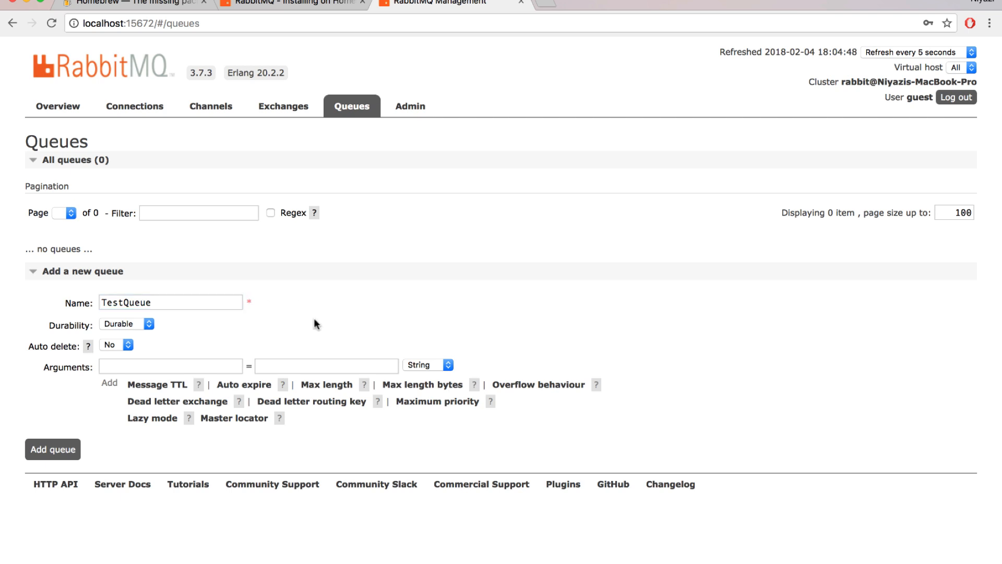
left_click(142, 323)
left_click(217, 323)
left_click(61, 452)
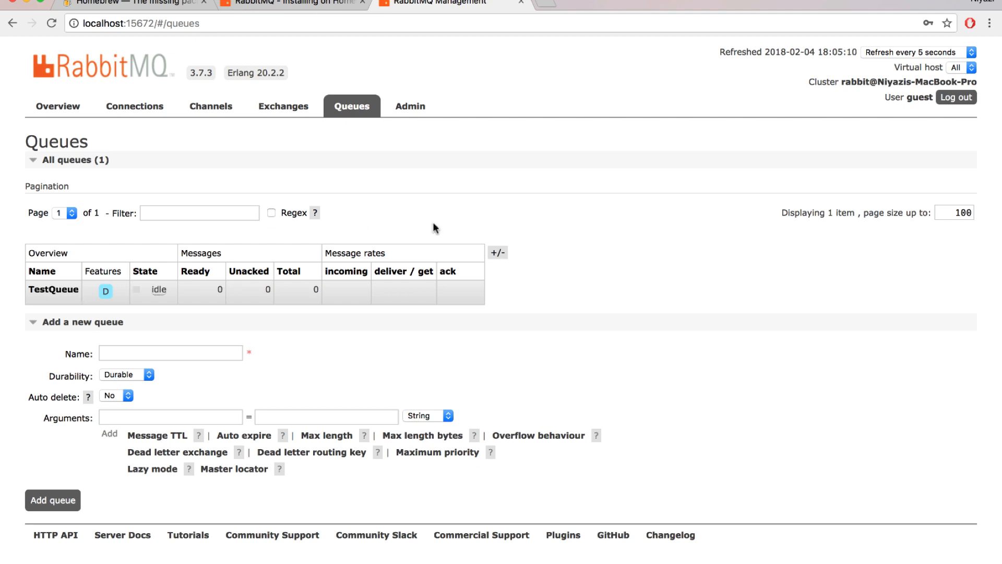
Open TestExchange and specify TestQueue as the destination queue of a new binding.
left_click(284, 107)
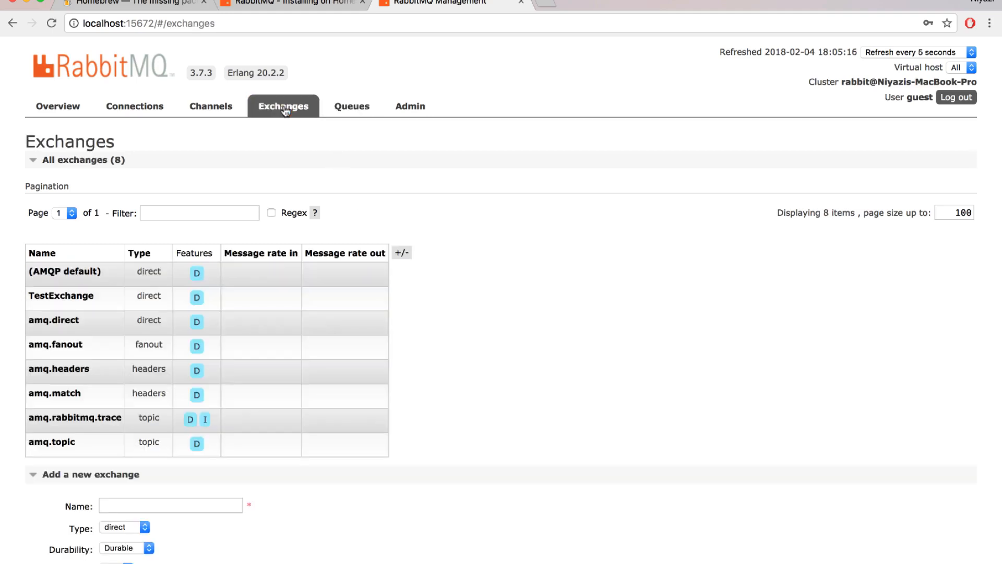
left_click(83, 295)
scroll(159, 311, "down", 2)
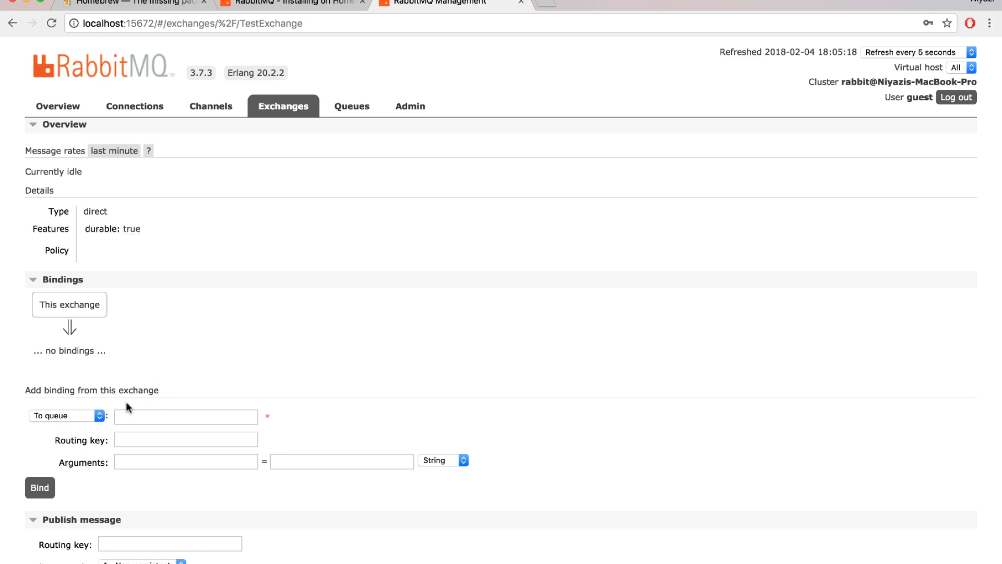
left_click(82, 419)
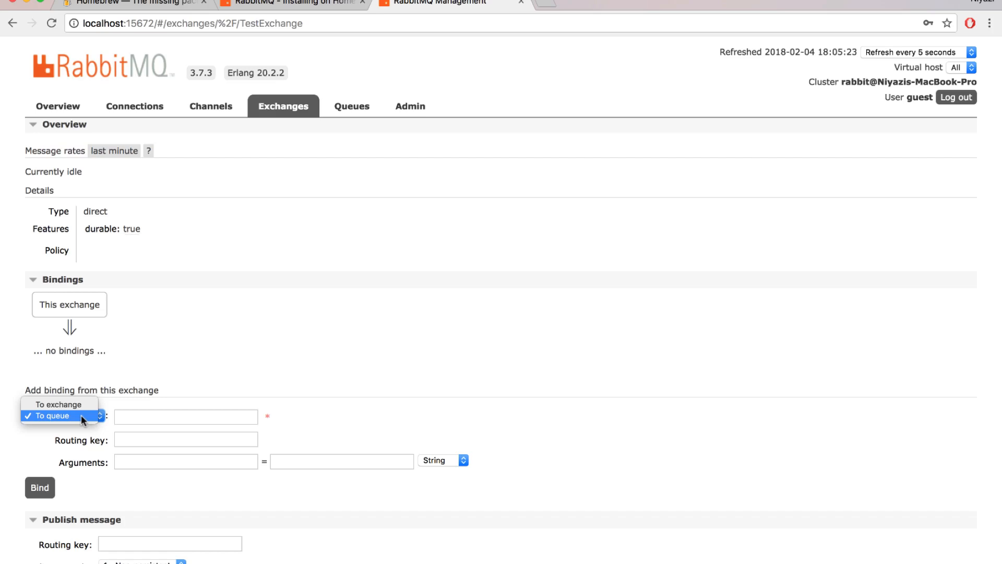
left_click(80, 415)
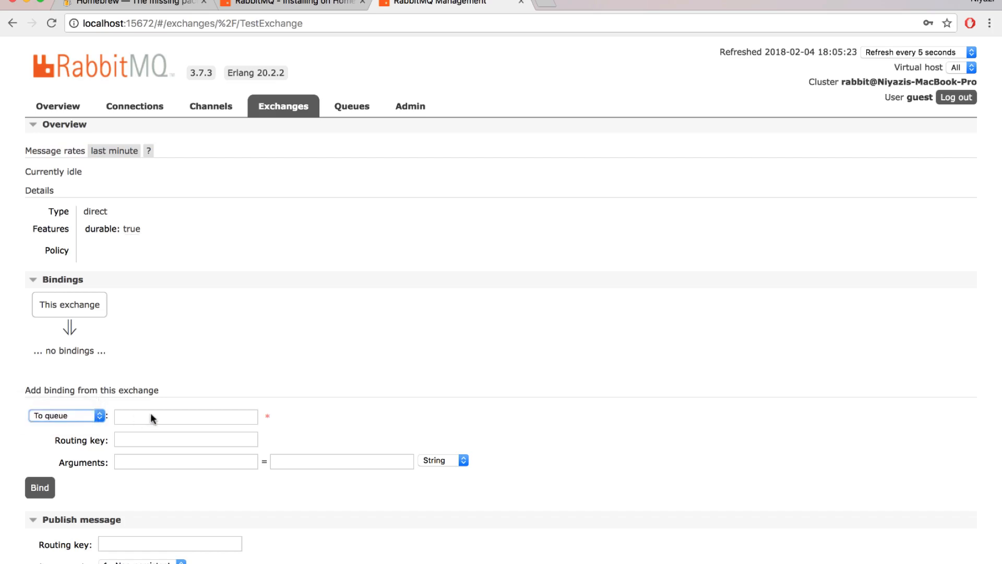
left_click(151, 415)
type("Test")
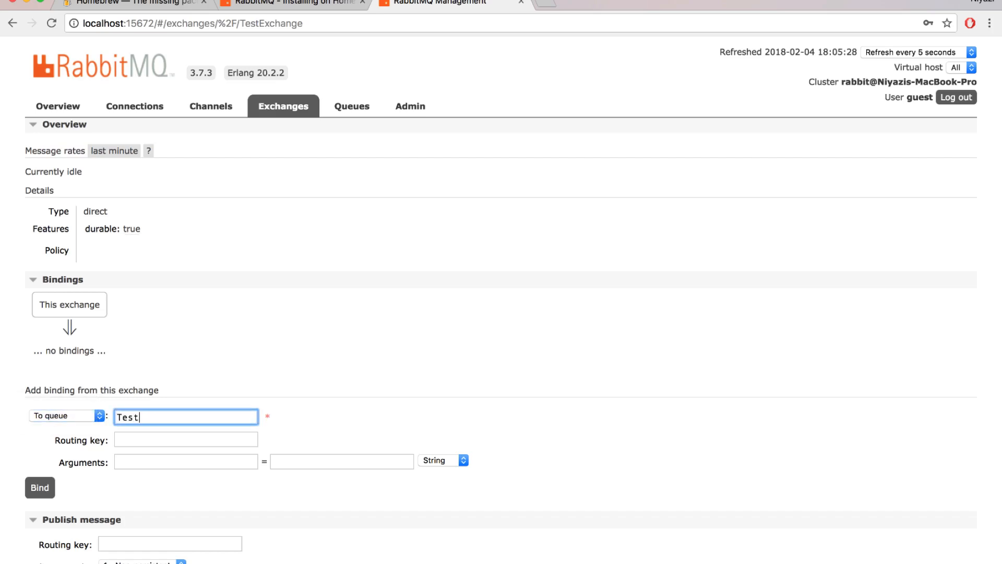
type("Queue")
Leave the binding's routing key empty and bind the exchange to TestQueue.
left_click(186, 438)
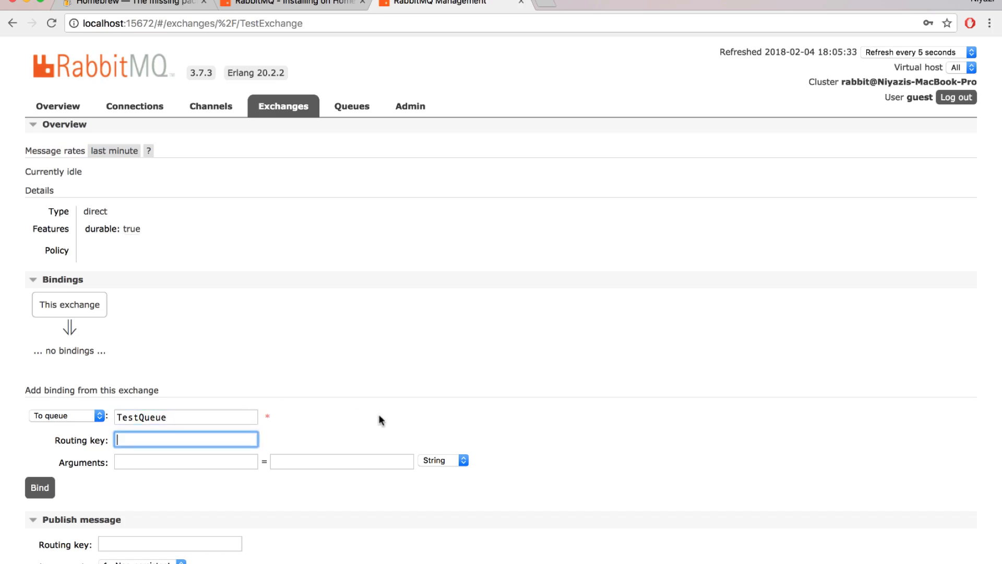
scroll(378, 414, "down", 2)
left_click(500, 387)
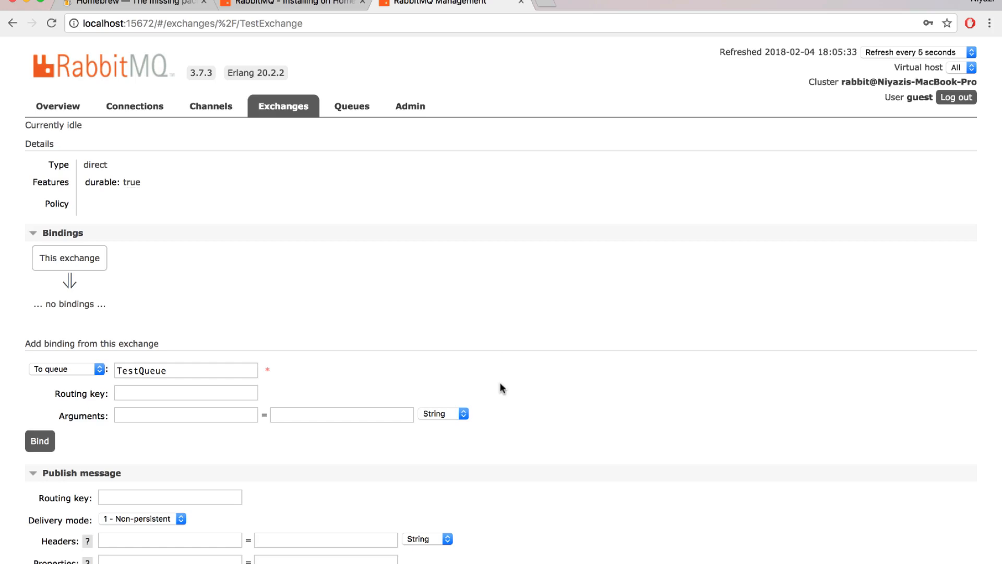
scroll(500, 385, "down", 2)
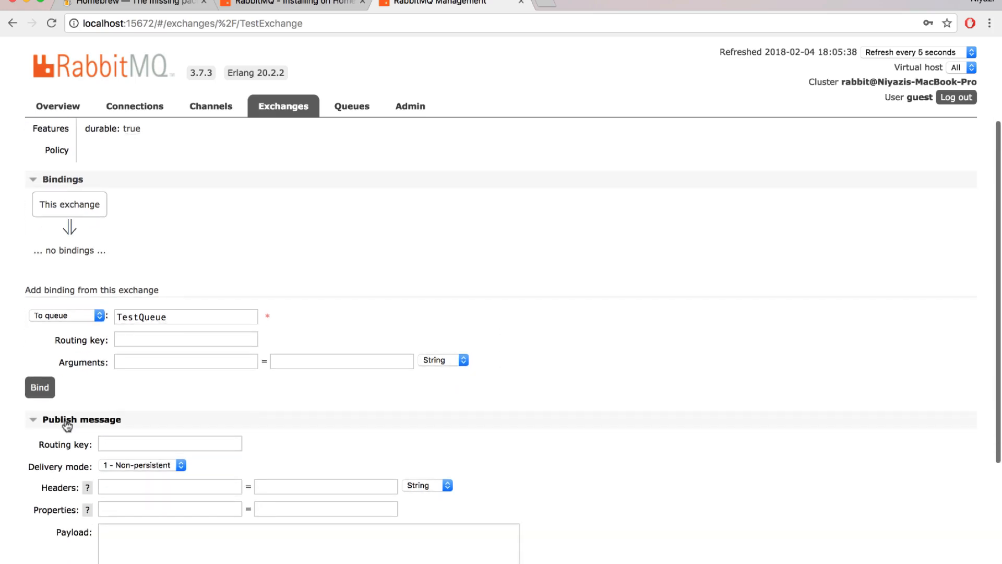
left_click(40, 390)
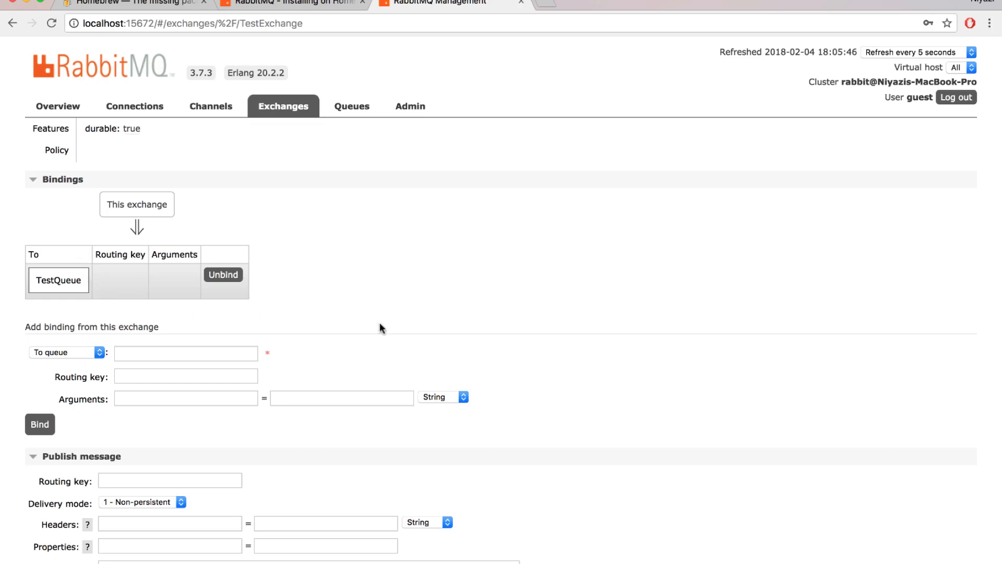
Enter "Hi from RabbitMQ Course!" as the payload of a message for TestExchange, leaving the routing key empty.
scroll(380, 322, "down", 5)
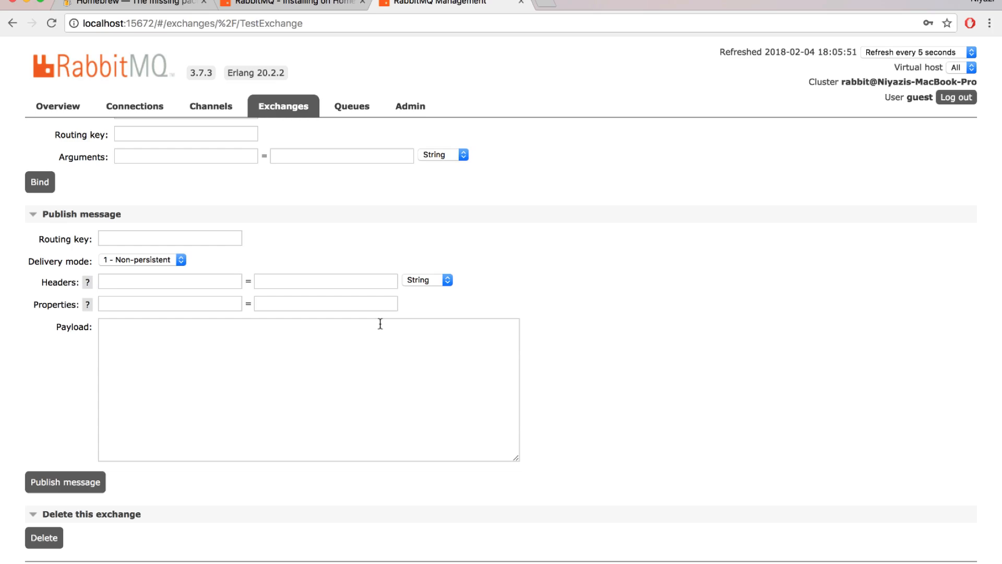
left_click(214, 240)
left_click(256, 365)
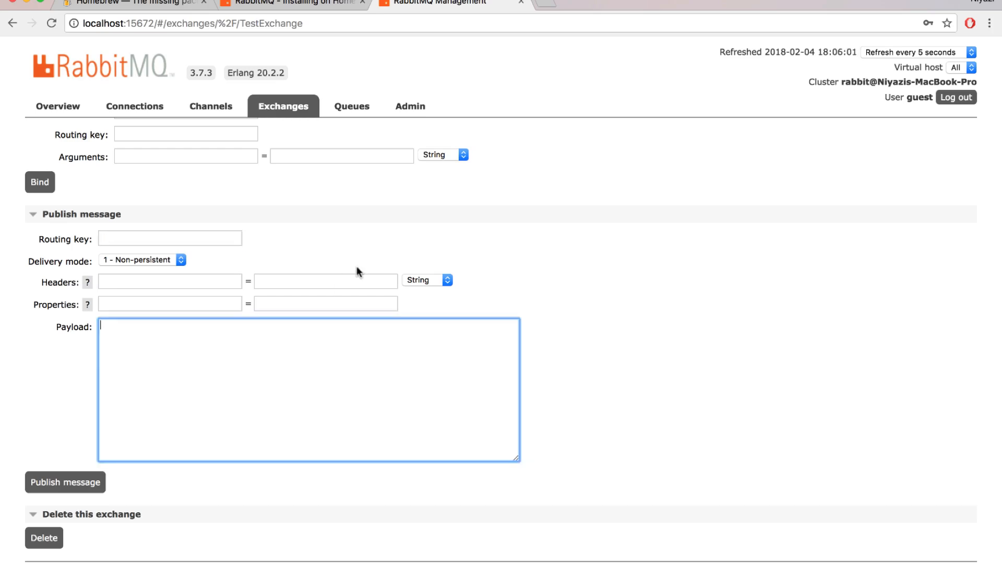
type("Hi from RabbitMQ Course!")
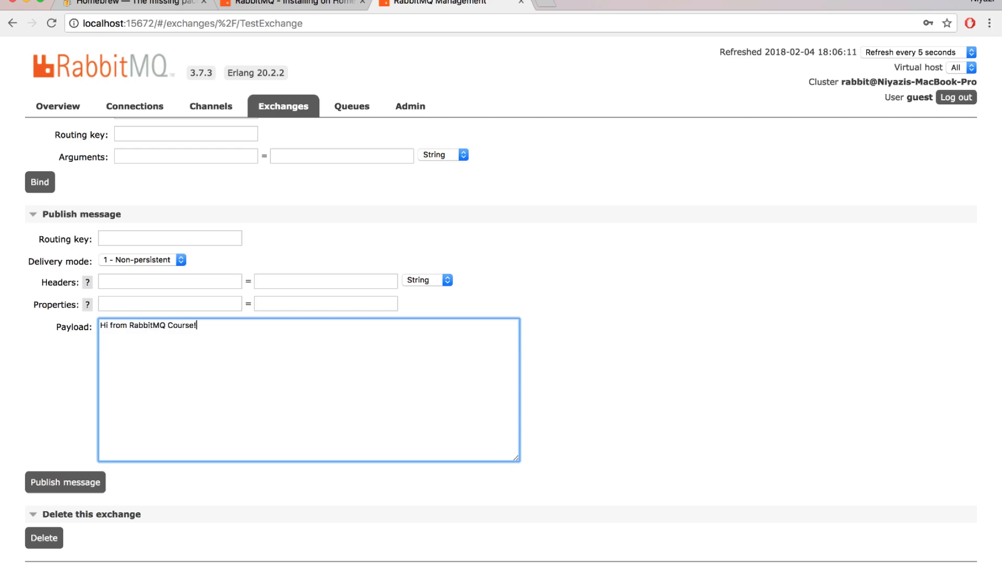
scroll(582, 344, "down", 1)
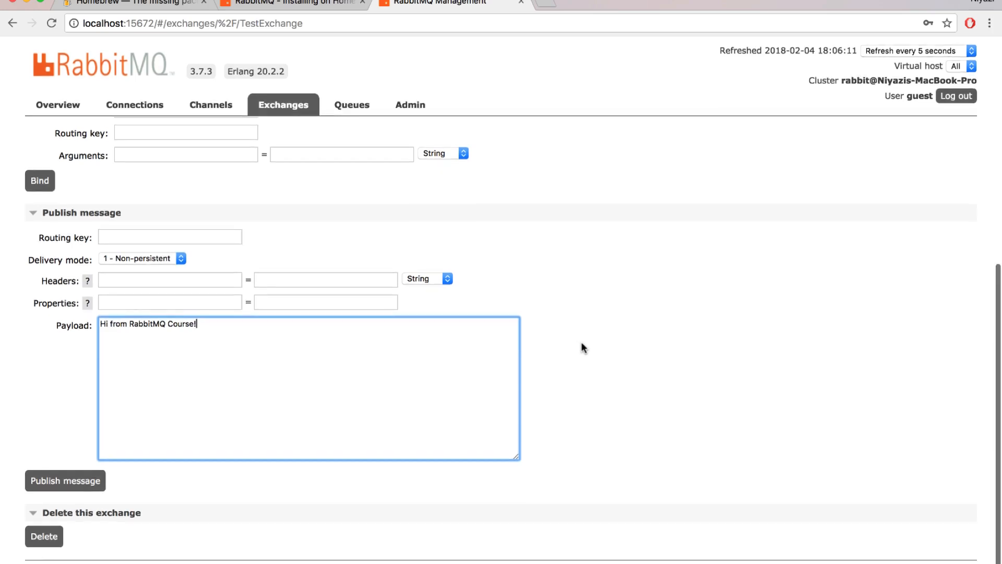
Publish the prepared message to TestExchange and dismiss the confirmation.
left_click(581, 344)
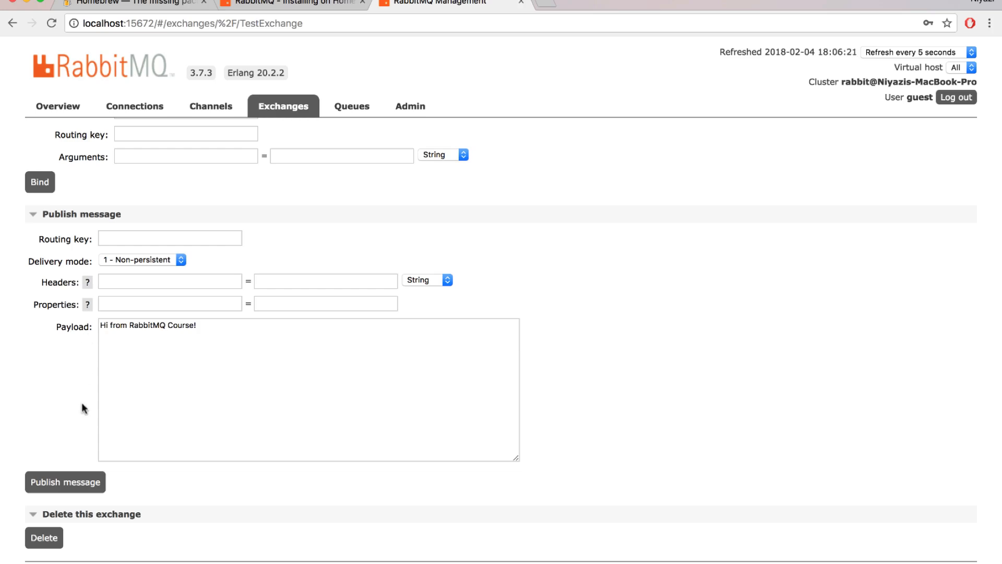
left_click(77, 483)
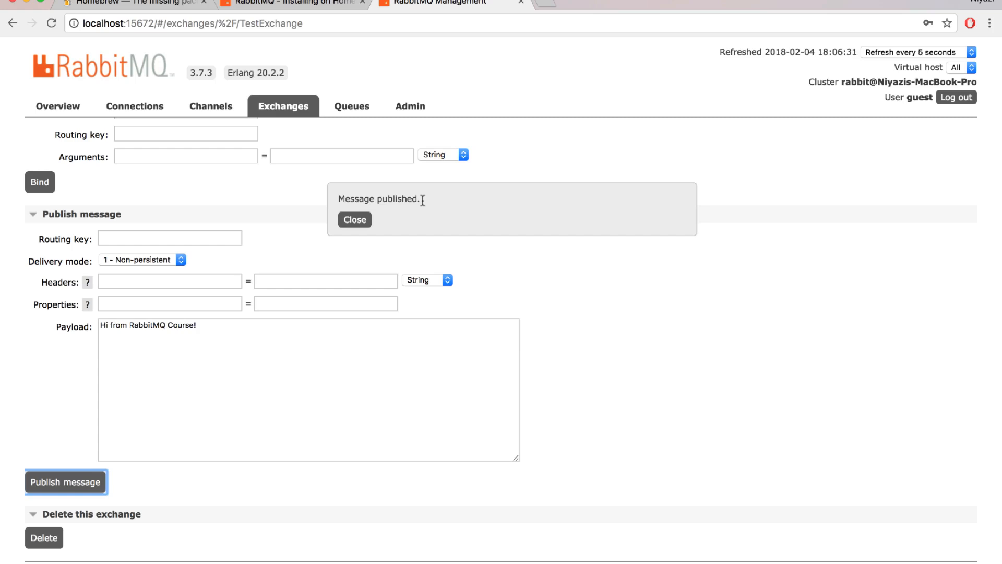
left_click(354, 219)
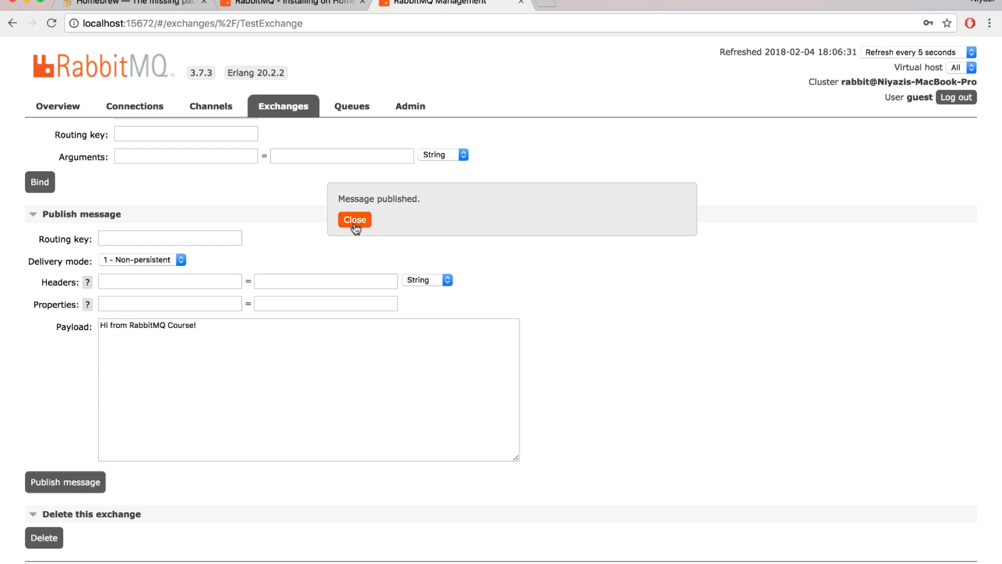
Open the details of TestQueue from the list of all queues.
left_click(353, 109)
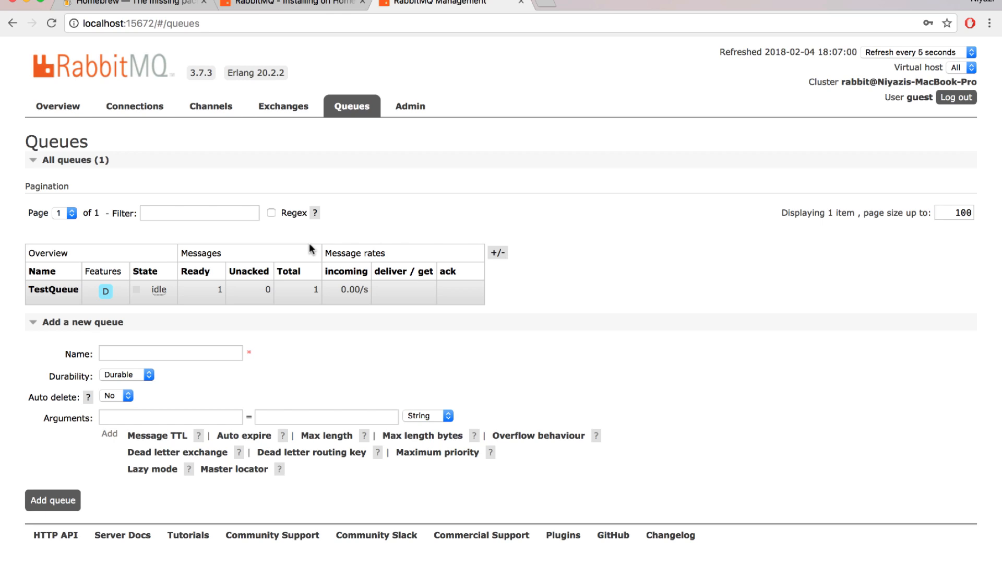
left_click(57, 289)
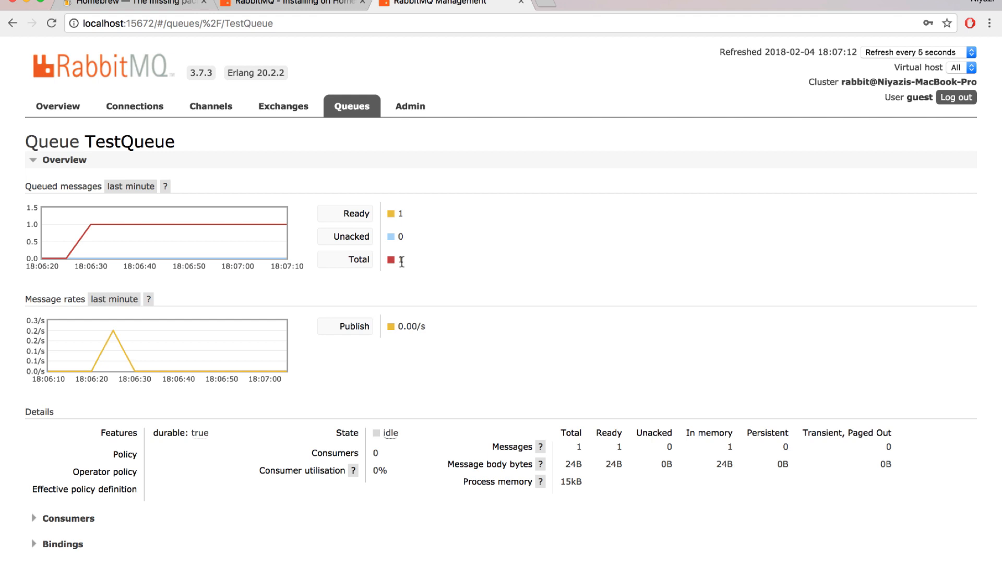
scroll(553, 240, "down", 5)
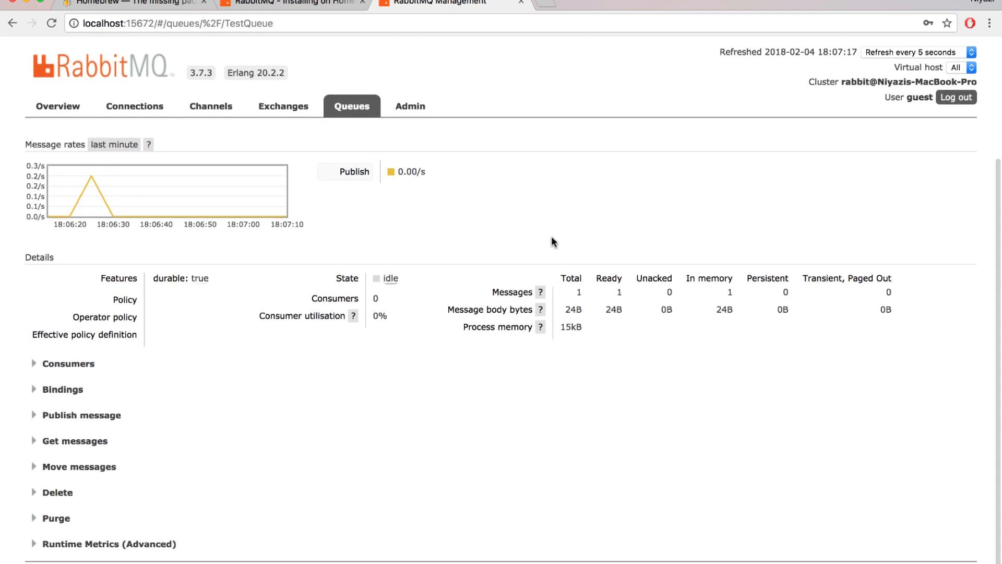
Get 1 message from TestQueue with ack mode "Nack message requeue true" and encoding "Auto string / base64", and check its payload.
left_click(97, 443)
scroll(286, 427, "down", 5)
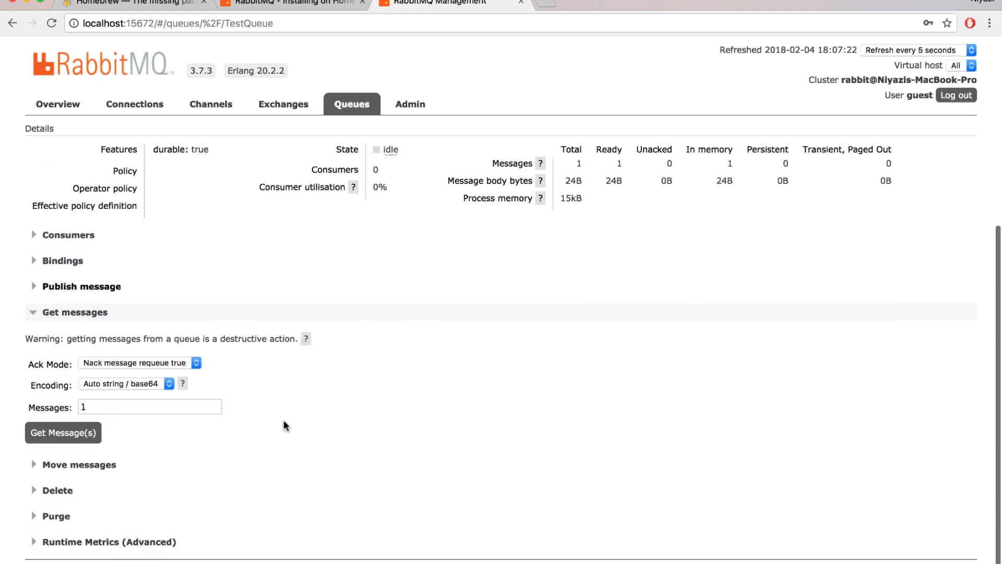
left_click(64, 441)
scroll(379, 392, "down", 5)
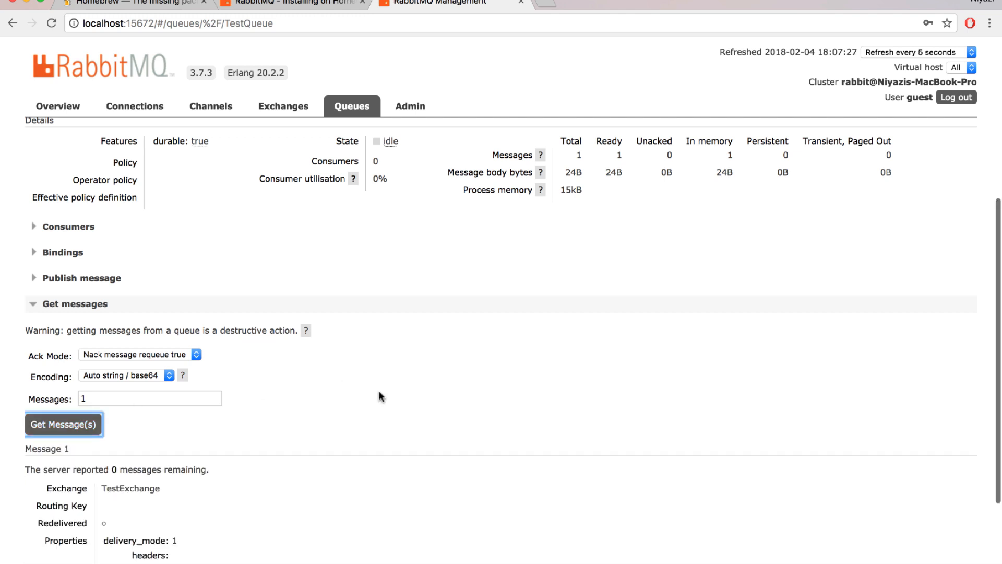
scroll(379, 392, "down", 1)
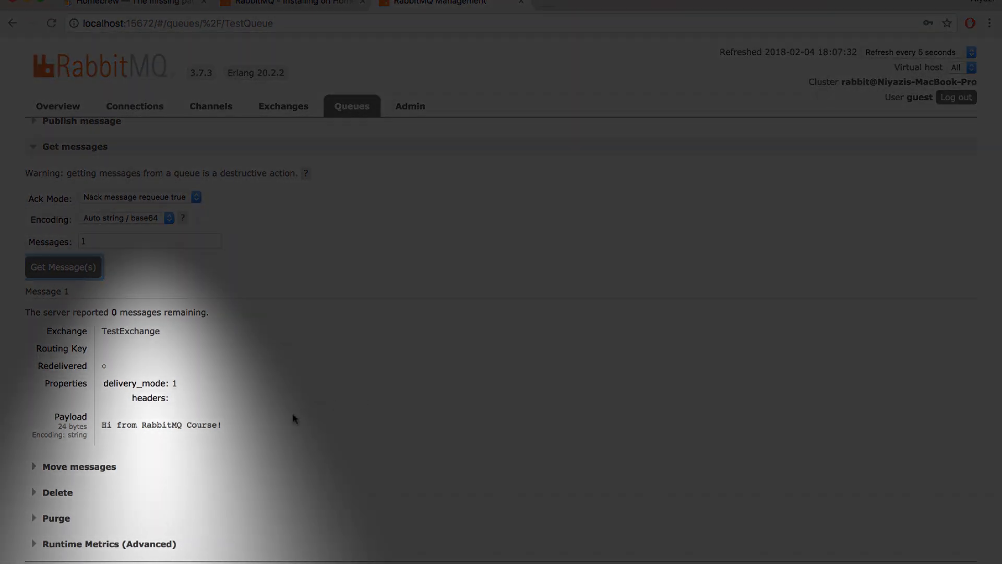
mouse_move(230, 424)
left_mouse_down()
mouse_move(187, 423)
mouse_move(226, 420)
left_mouse_up()
left_click(226, 421)
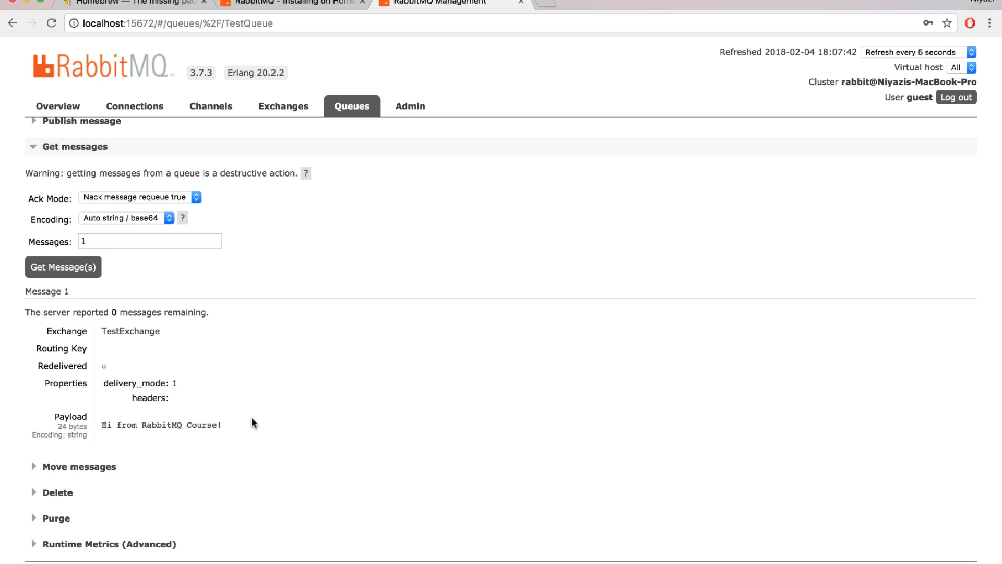
scroll(252, 419, "up", 5)
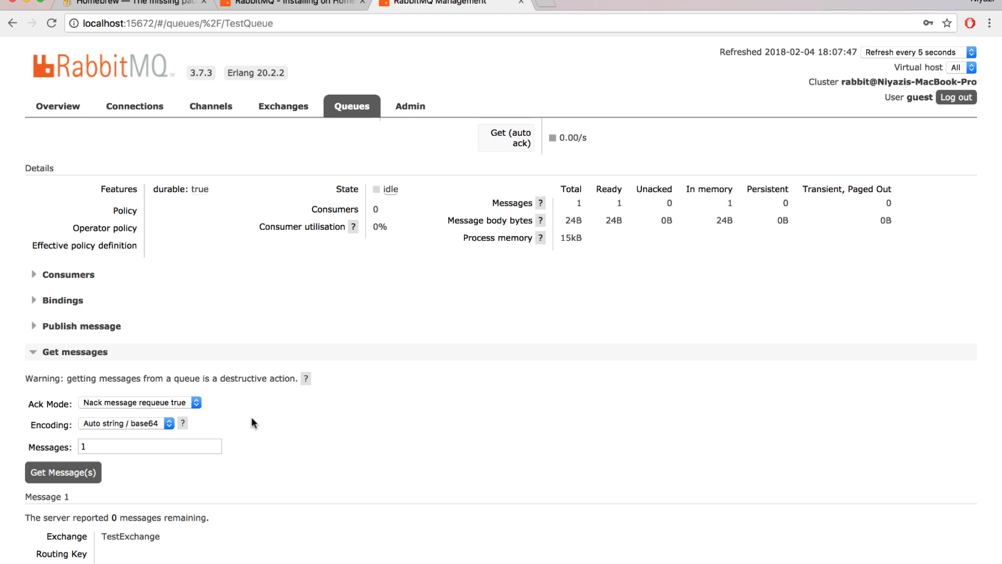
scroll(252, 417, "down", 5)
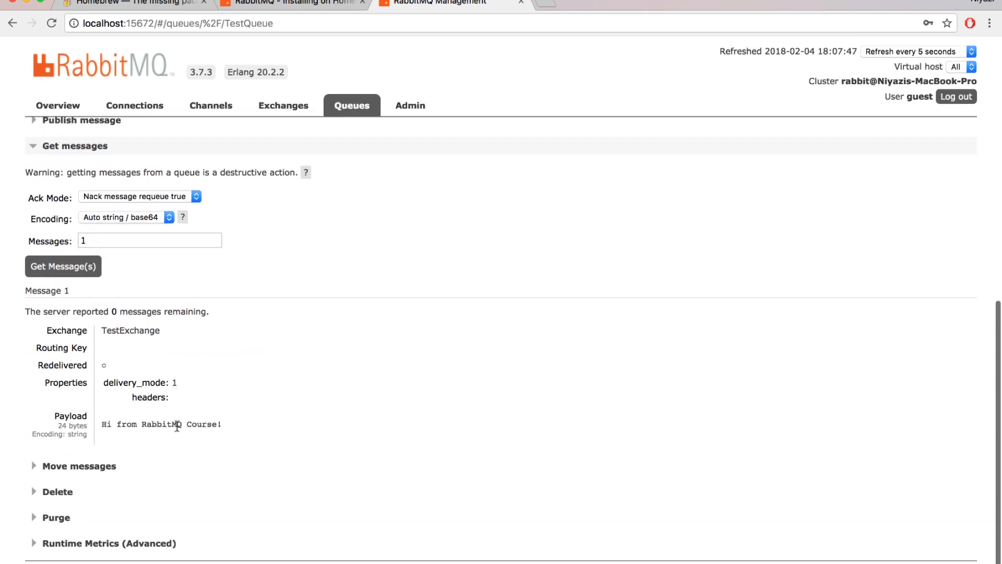
Examine TestQueue's consumers, its bindings and the options for publishing a message directly to the queue.
scroll(304, 322, "up", 7)
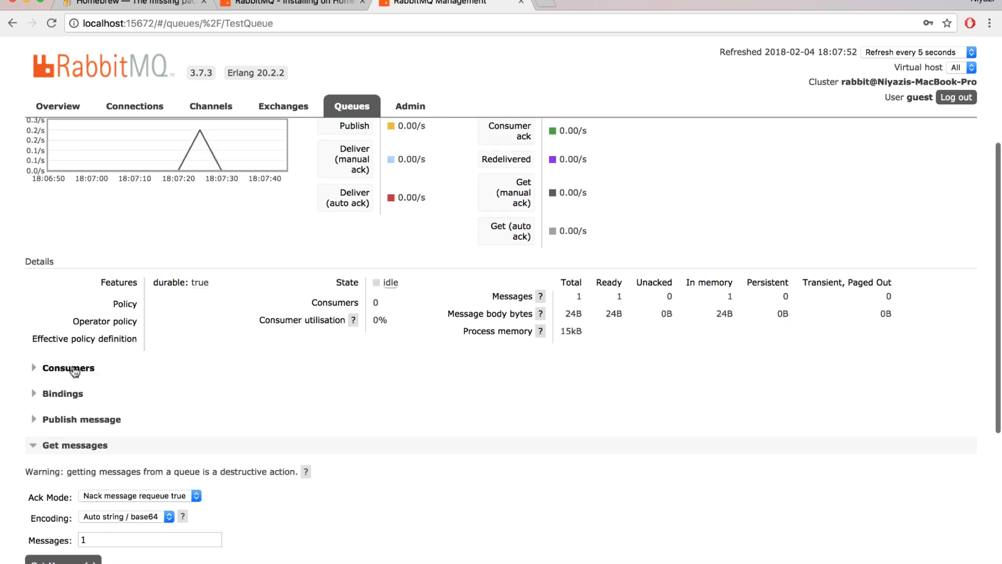
left_click(72, 368)
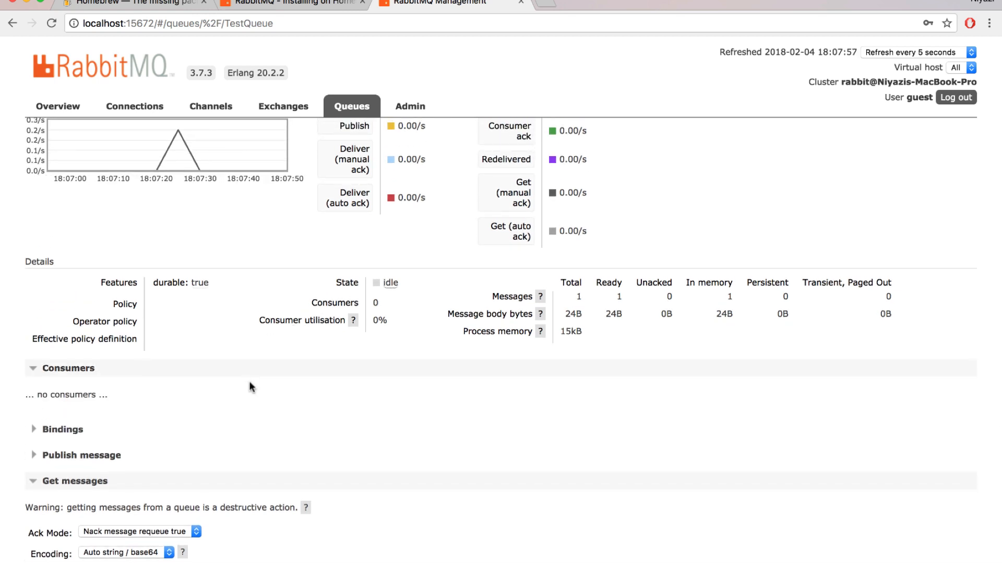
scroll(251, 387, "down", 2)
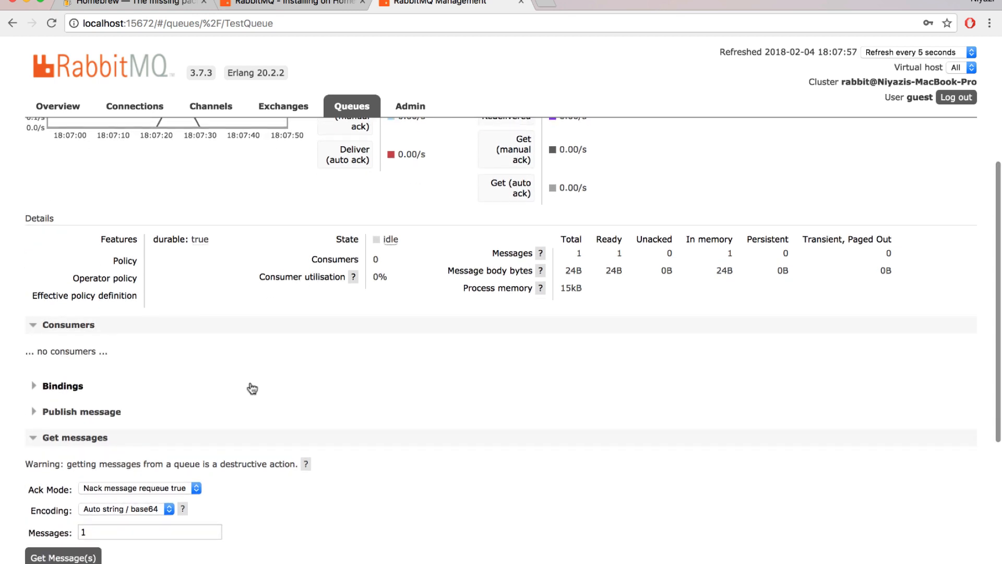
scroll(252, 389, "down", 5)
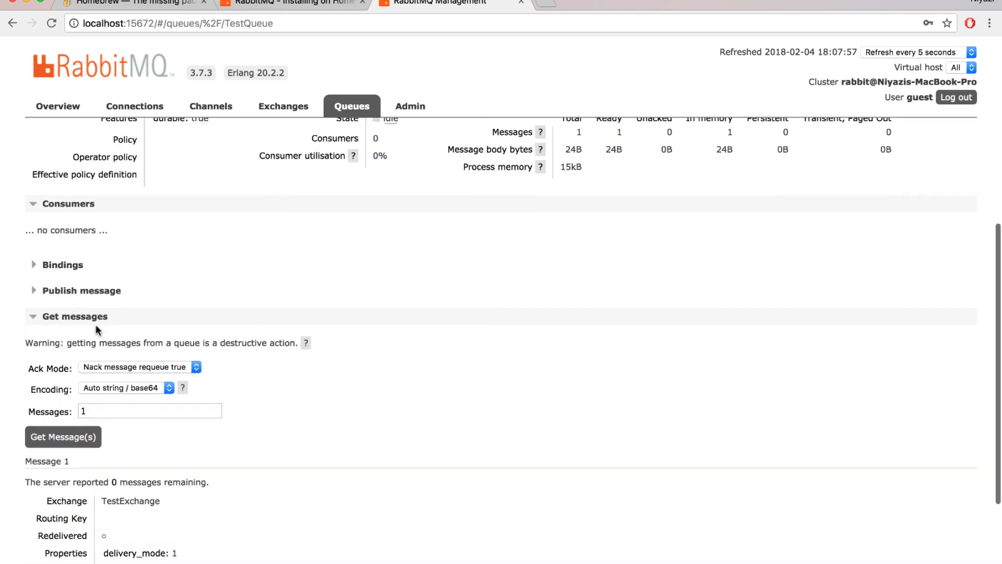
left_click(70, 264)
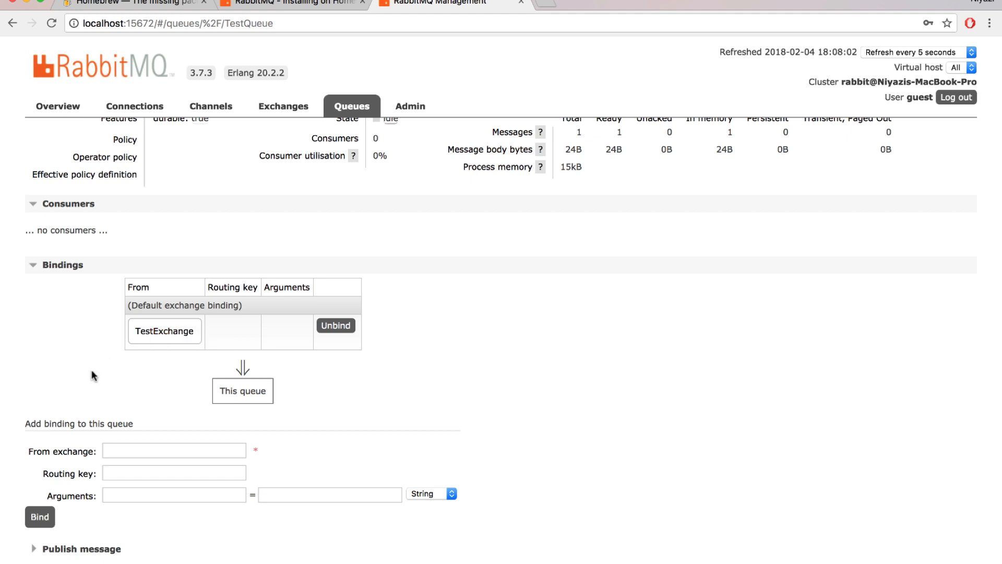
scroll(92, 370, "down", 10)
scroll(110, 427, "up", 3)
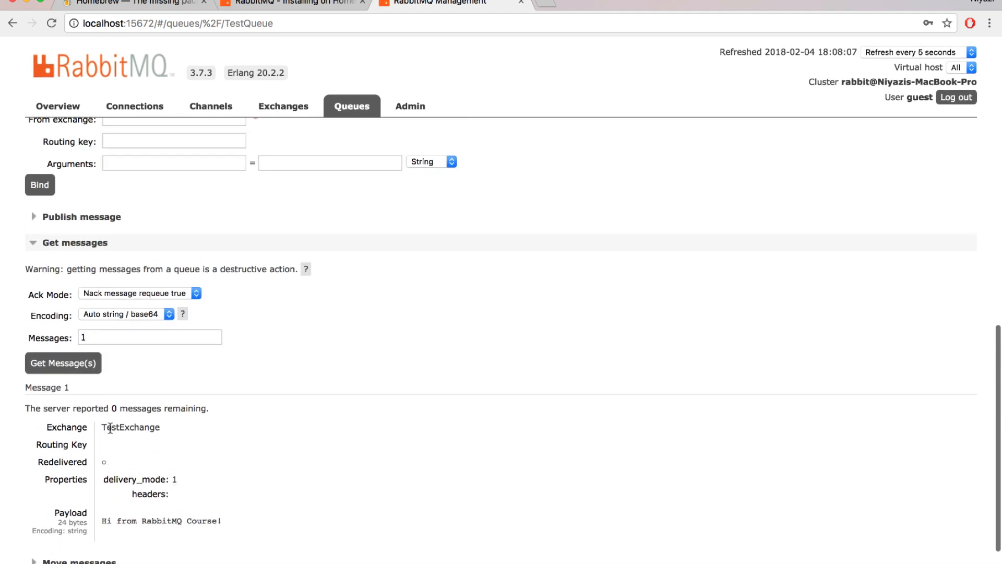
left_click(82, 217)
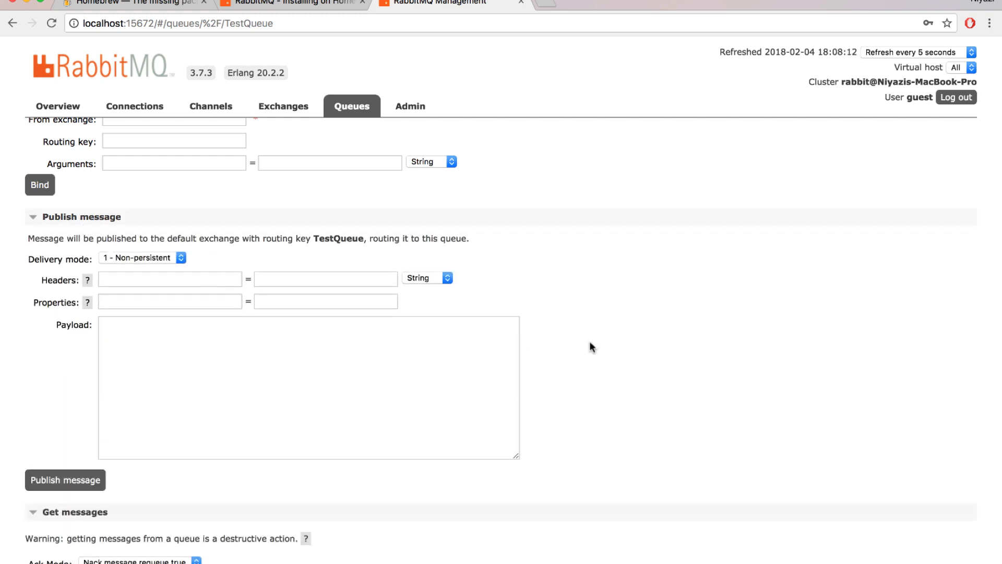
Examine TestQueue's options for moving messages, deleting the queue and purging messages, along with its advanced runtime metrics.
scroll(590, 340, "down", 7)
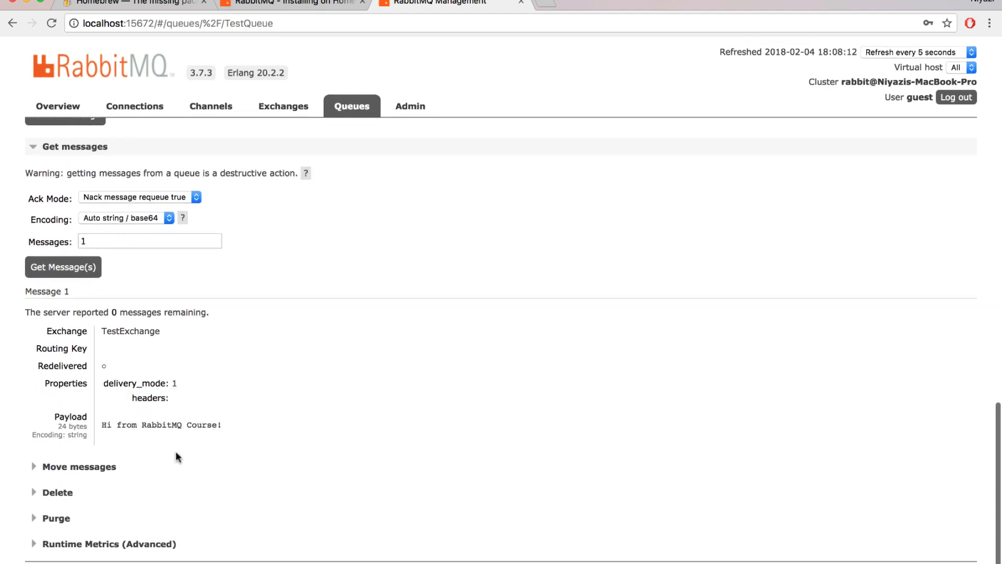
left_click(78, 466)
scroll(383, 424, "down", 1)
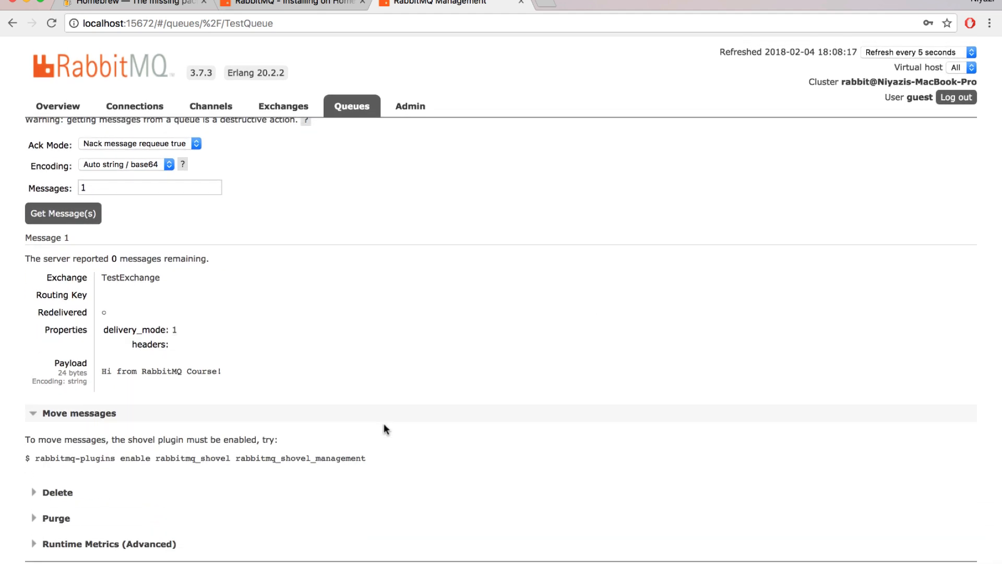
left_click(59, 493)
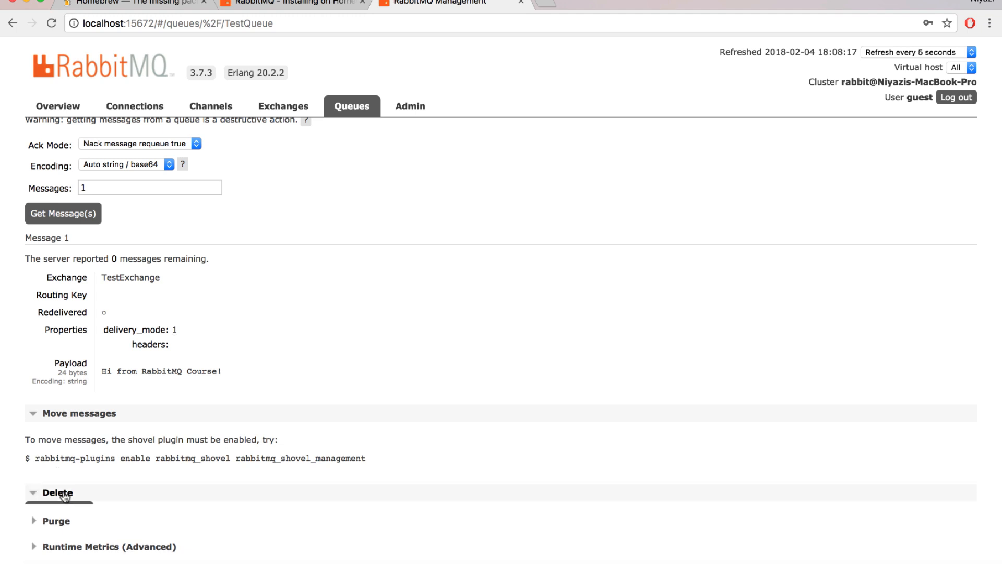
scroll(299, 444, "down", 1)
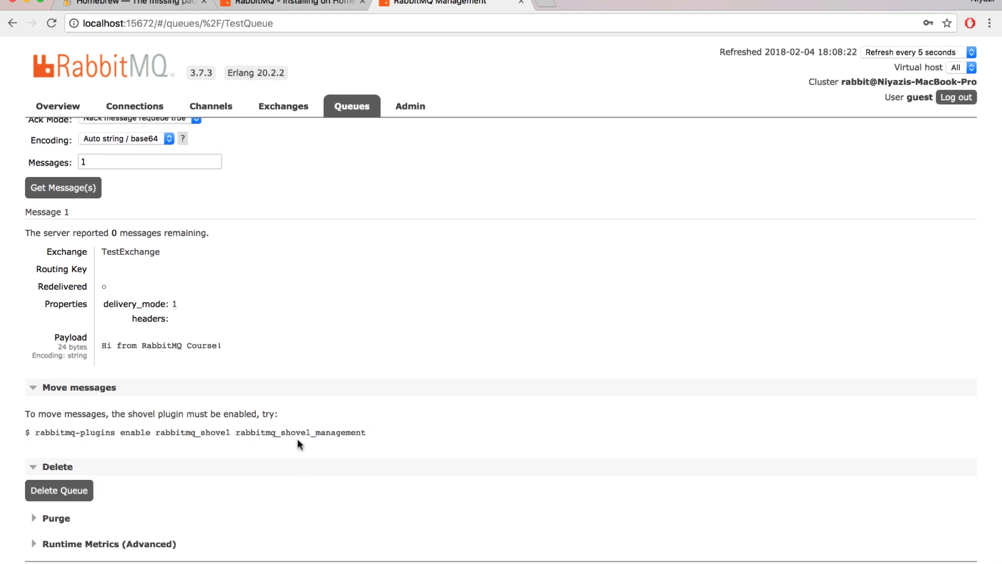
left_click(54, 519)
scroll(337, 465, "down", 1)
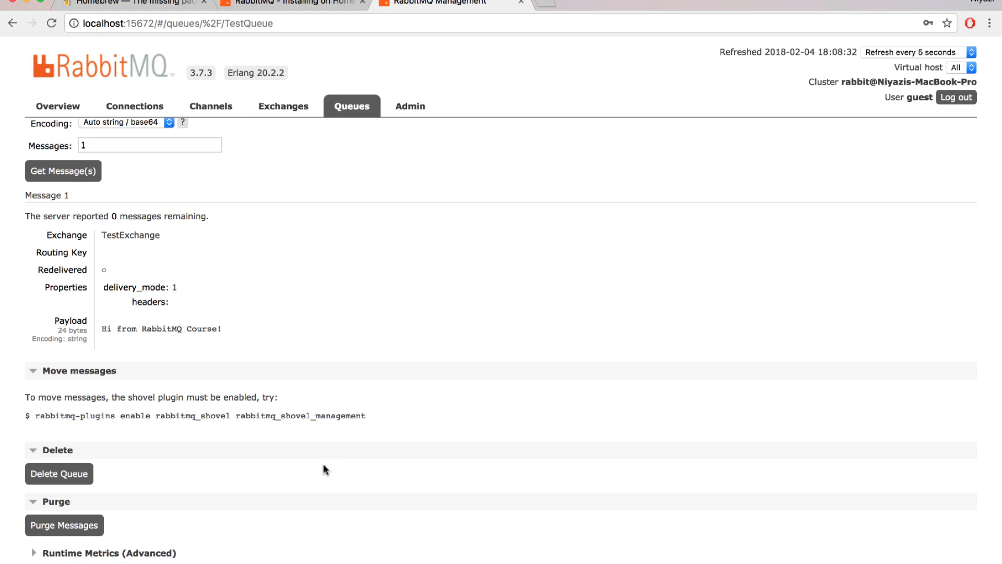
scroll(323, 463, "down", 1)
left_click(157, 546)
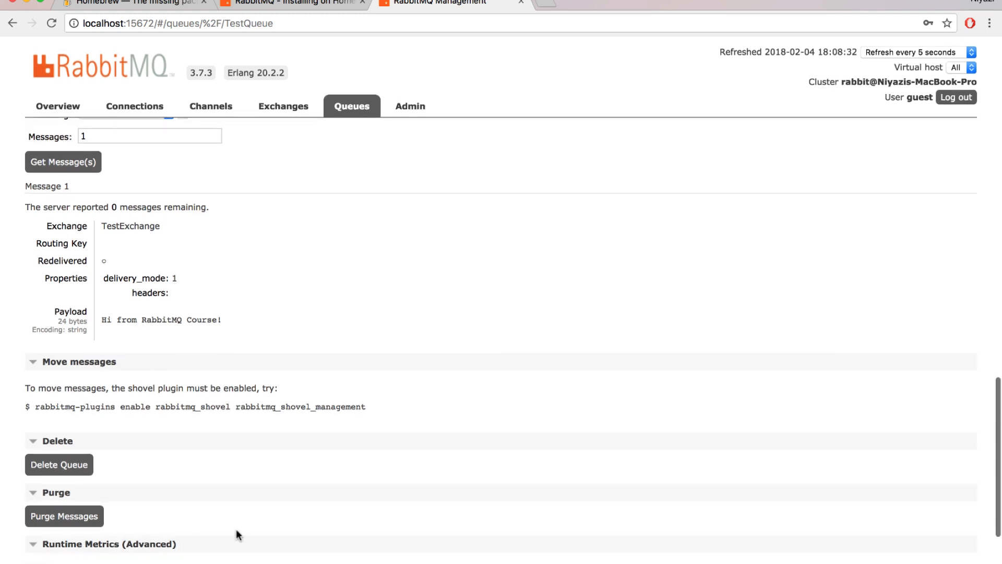
scroll(236, 528, "down", 4)
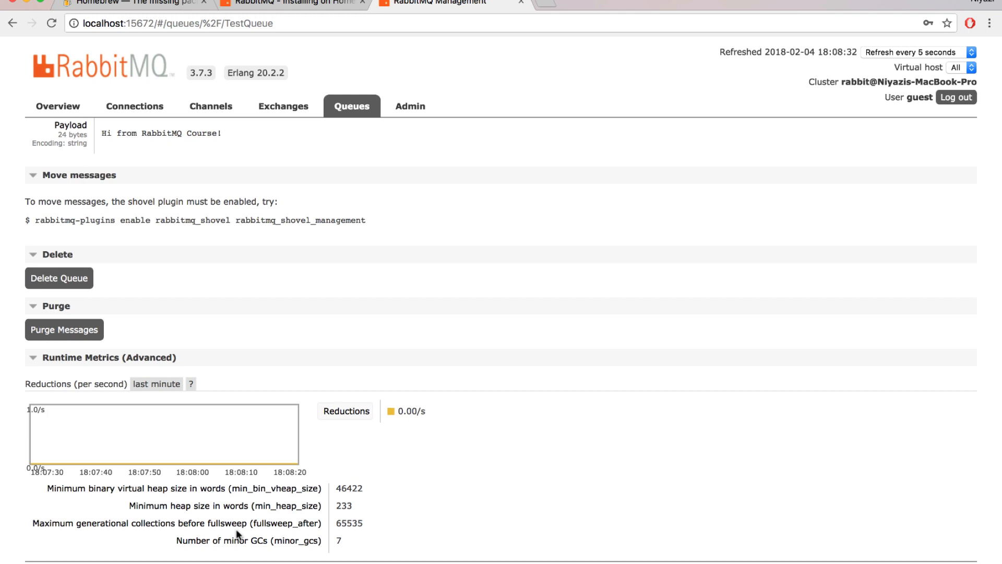